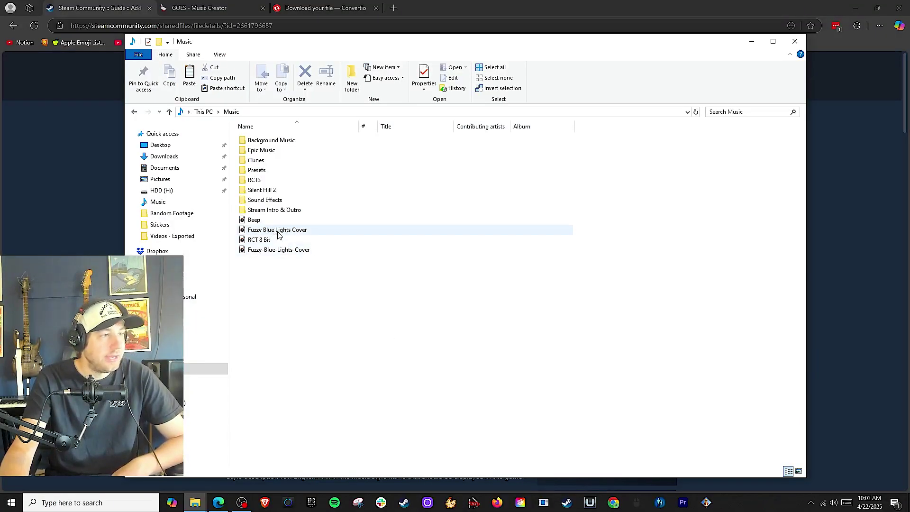
# Look over the Music folder holding the 68.7 MB Fuzzy Blue Lights Cover WAV and its companion file.
pyautogui.moveTo(271, 237)
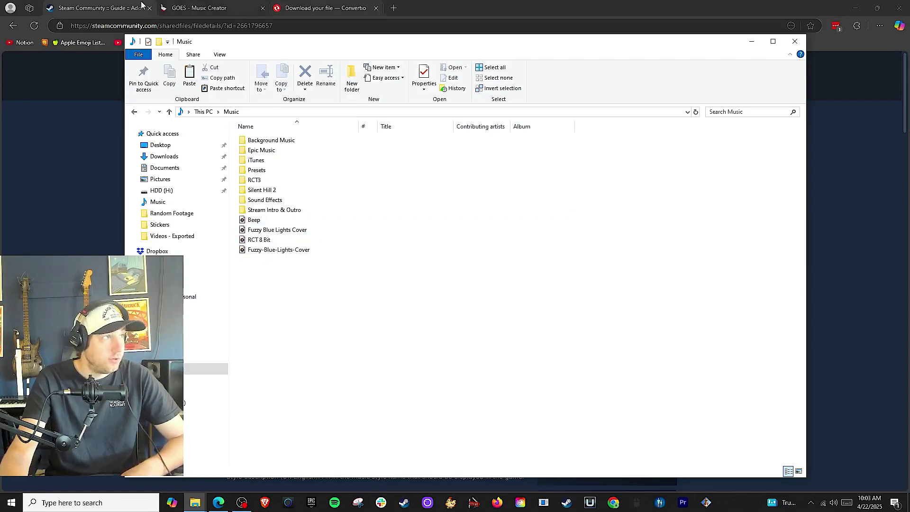
# Bring the Steam ride-music guide to the front and highlight its title.
pyautogui.click(92, 4)
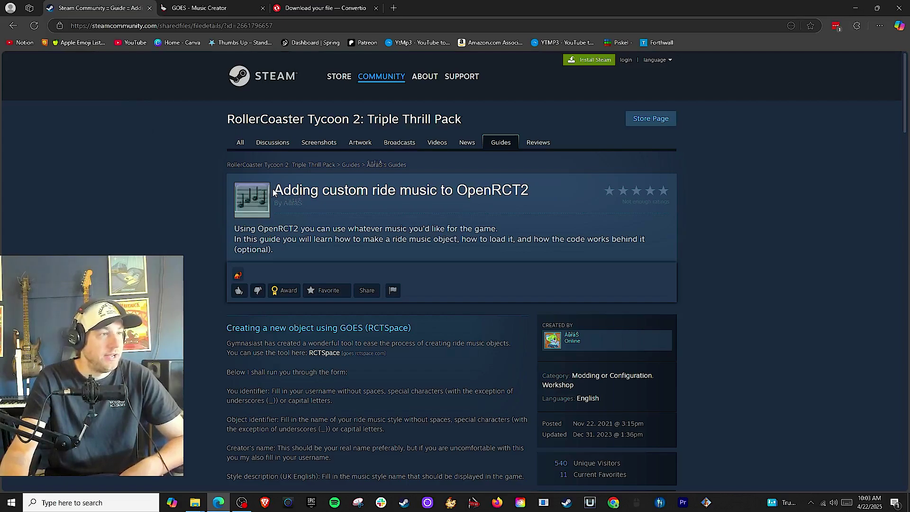
pyautogui.moveTo(274, 191); pyautogui.dragTo(539, 195)
pyautogui.click(176, 206)
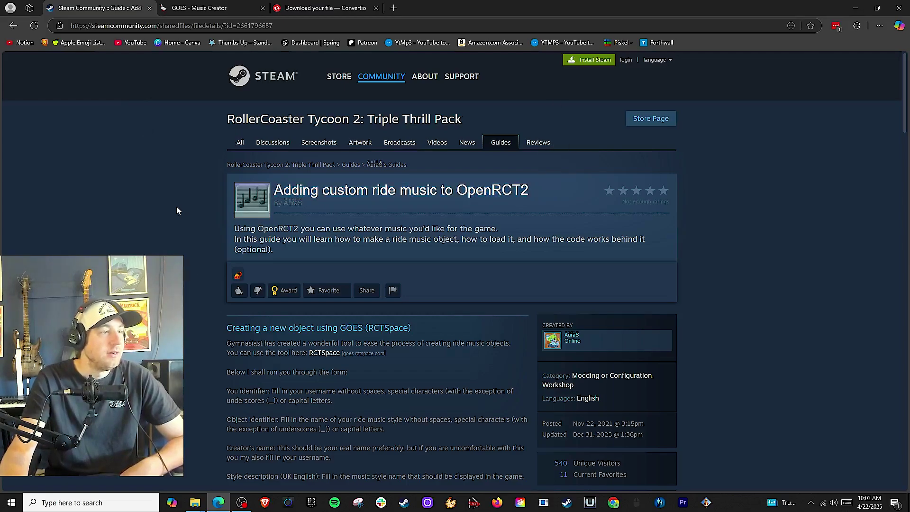
pyautogui.scroll(-10, 374, 231)
pyautogui.scroll(15, 373, 231)
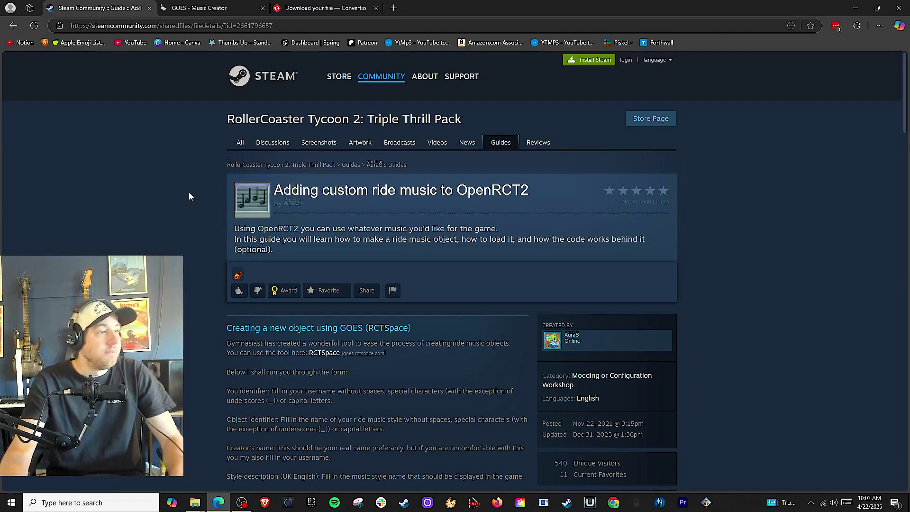
# Glance at Convertio, then highlight the guide's GOES note requiring OGG Vorbis music.
pyautogui.click(321, 3)
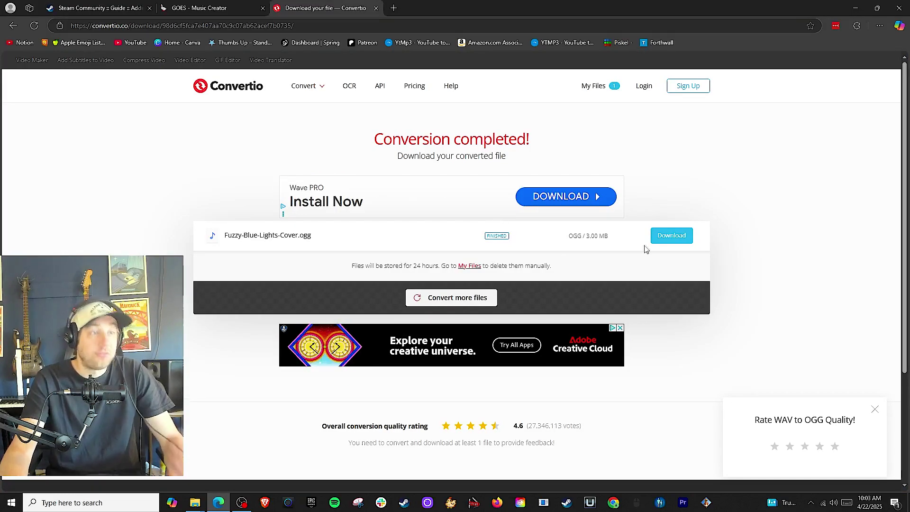
pyautogui.click(102, 3)
pyautogui.scroll(-3, 503, 274)
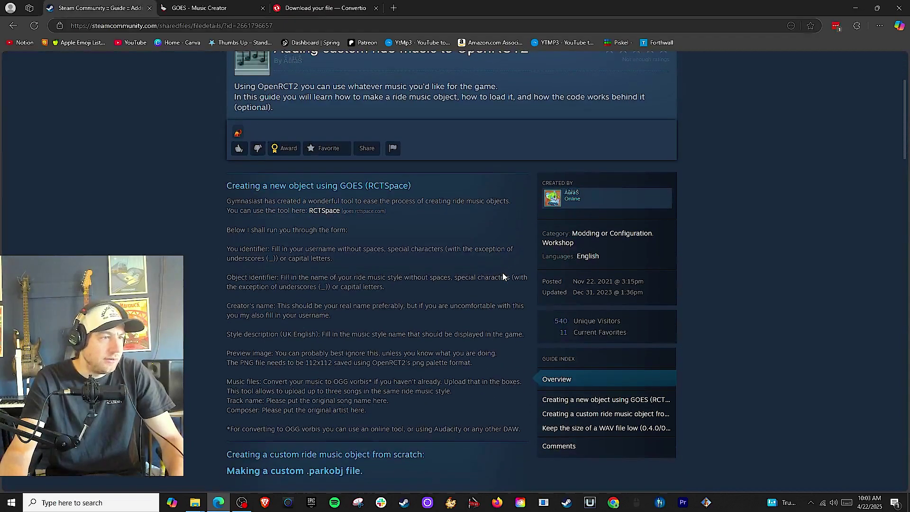
pyautogui.scroll(-3, 402, 271)
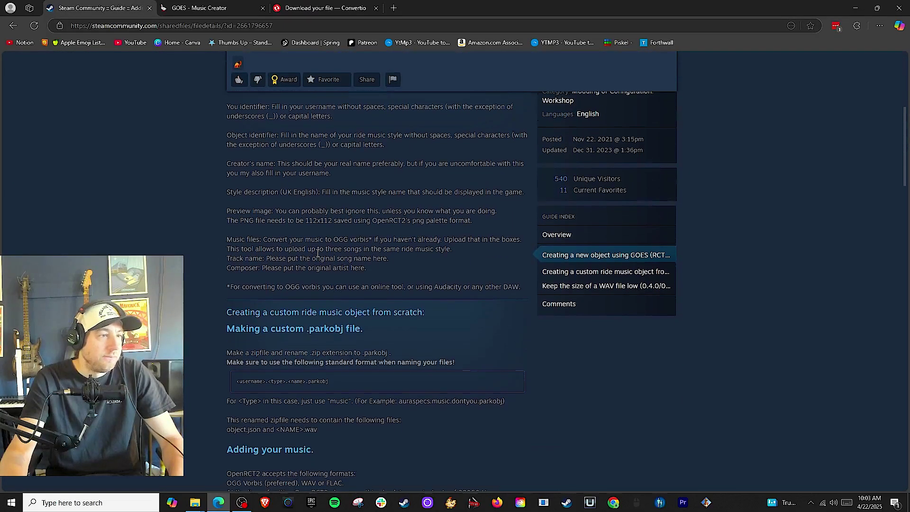
pyautogui.moveTo(334, 240); pyautogui.dragTo(369, 241)
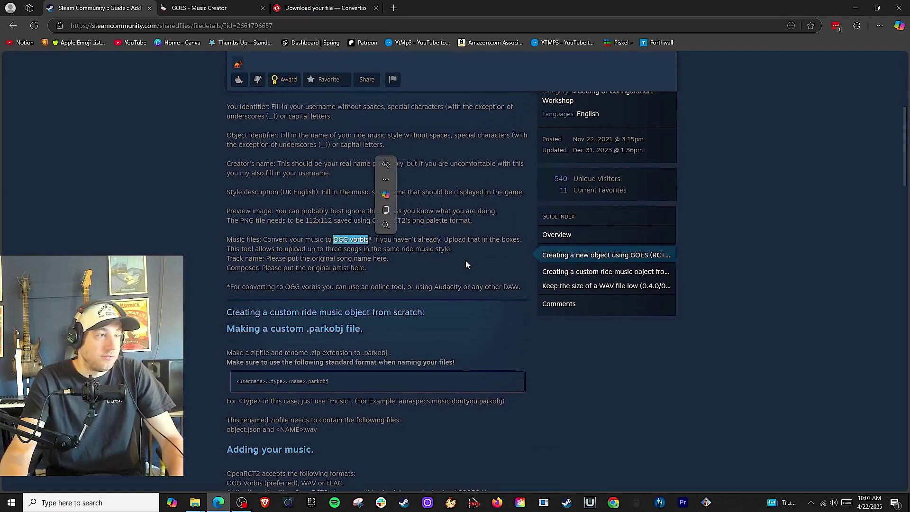
pyautogui.click(351, 248)
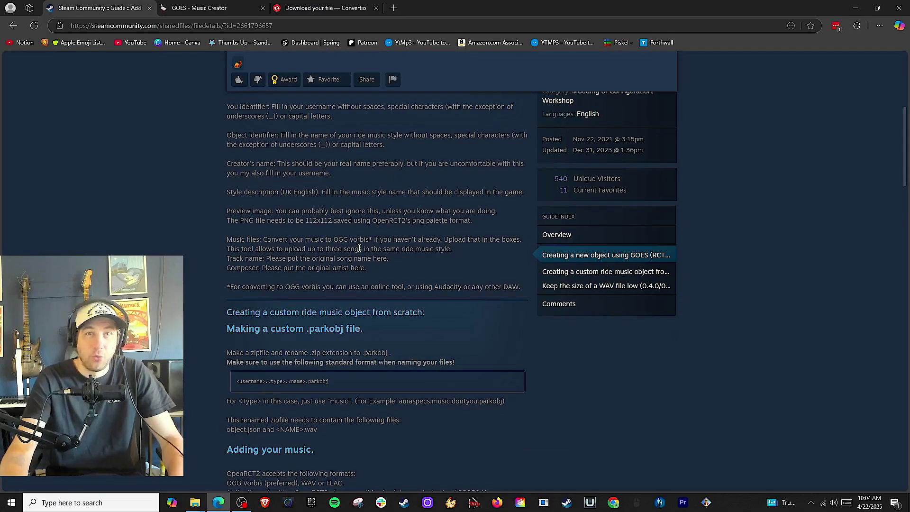
# Check Convertio's completed page offering Fuzzy-Blue-Lights-Cover.ogg at 3.00 MB.
pyautogui.click(323, 8)
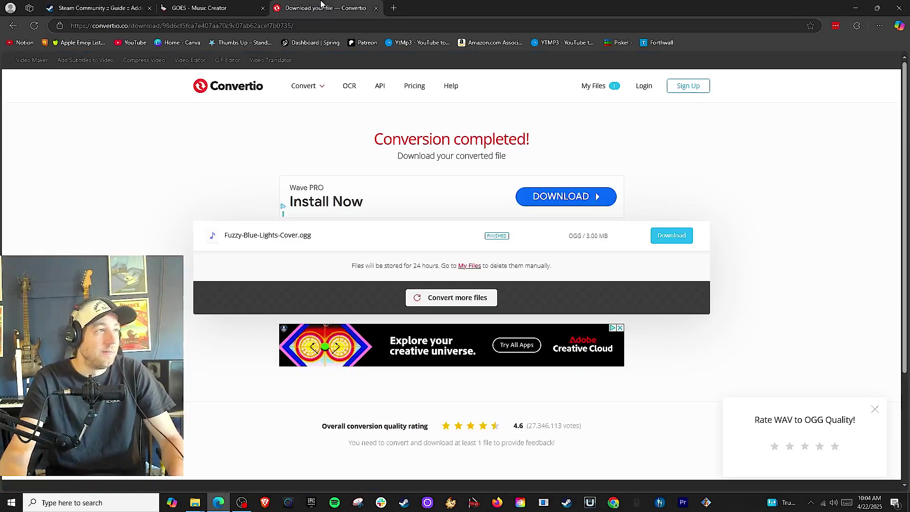
pyautogui.click(100, 26)
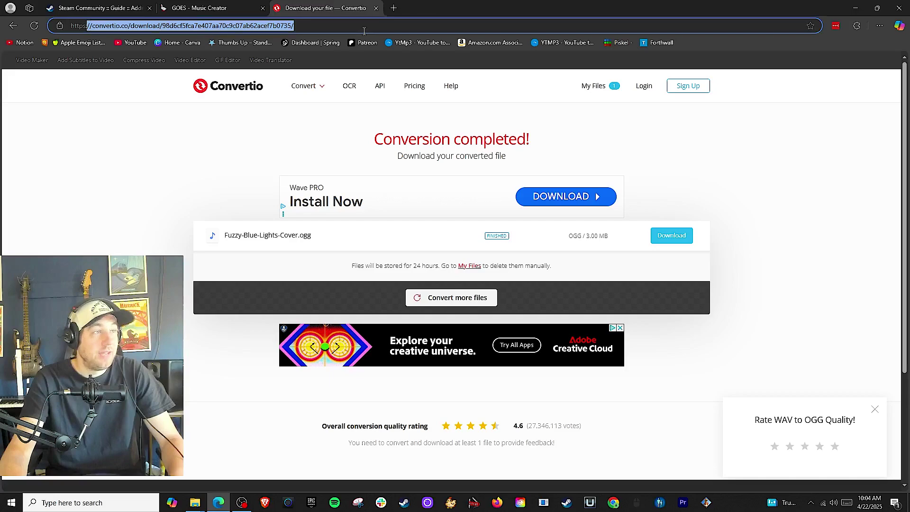
pyautogui.click(143, 141)
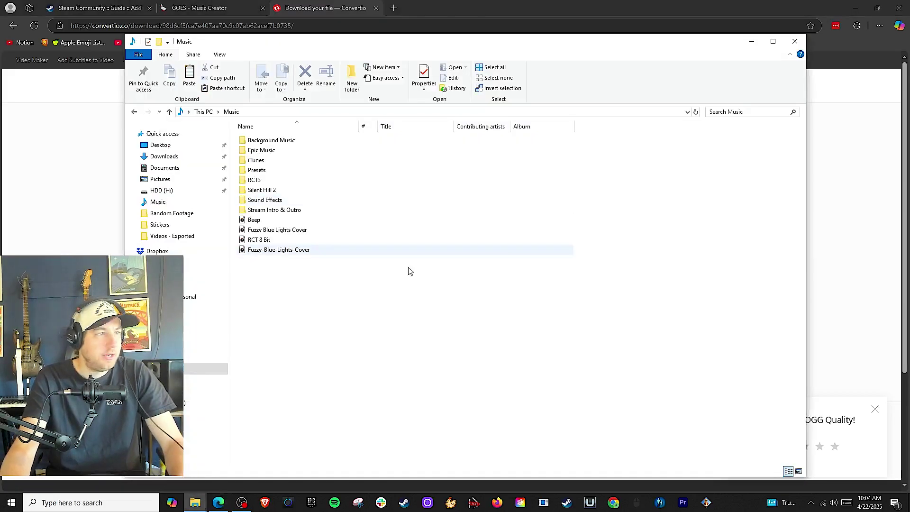
# Confirm in Properties that Fuzzy-Blue-Lights-Cover is a 3.00 MB OGG file, then return to Convertio.
pyautogui.click(264, 252)
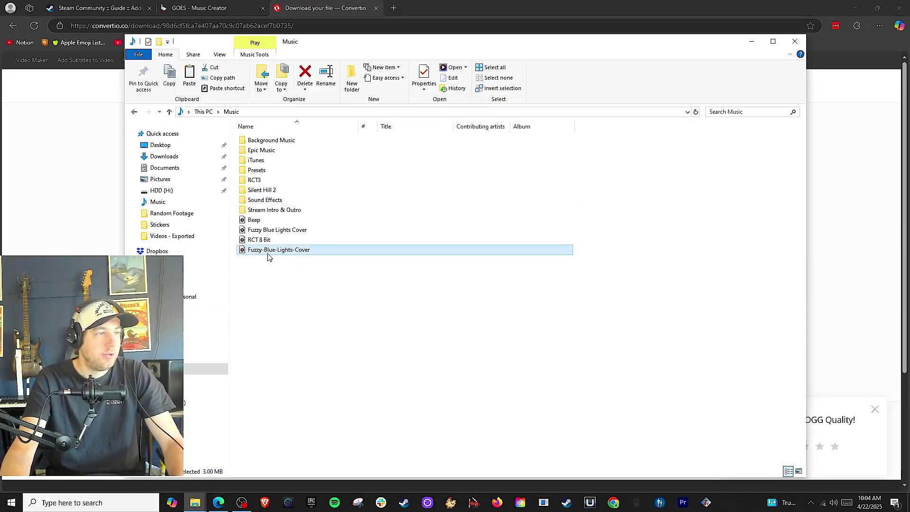
pyautogui.rightClick(267, 255)
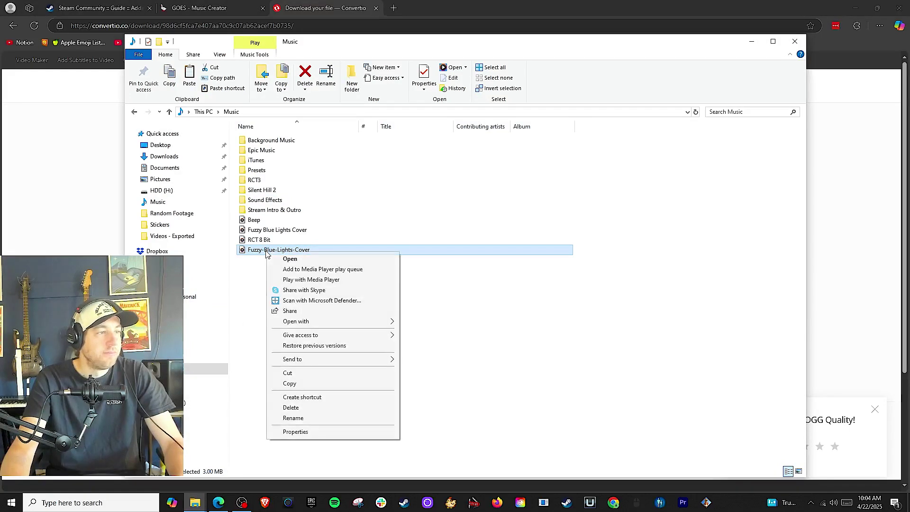
pyautogui.click(340, 432)
pyautogui.moveTo(318, 310); pyautogui.dragTo(351, 311)
pyautogui.click(352, 310)
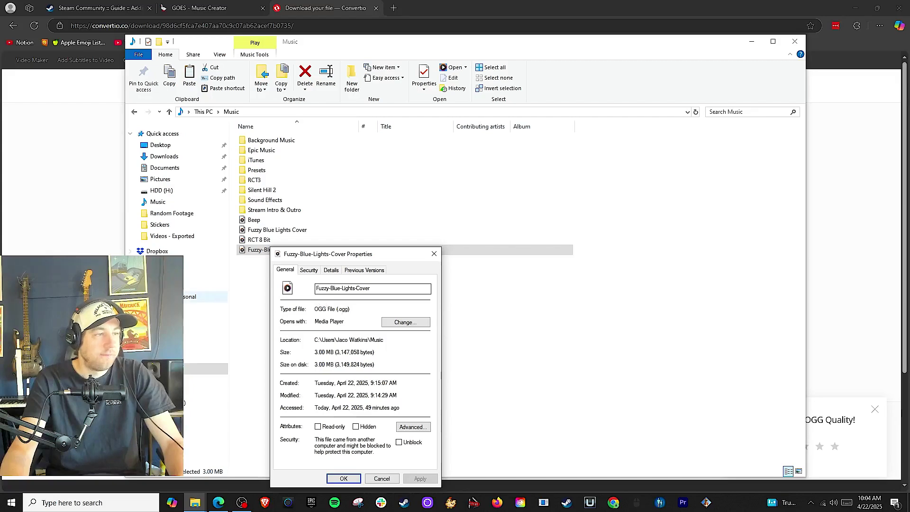
pyautogui.hotkey('alt', 'Tab')
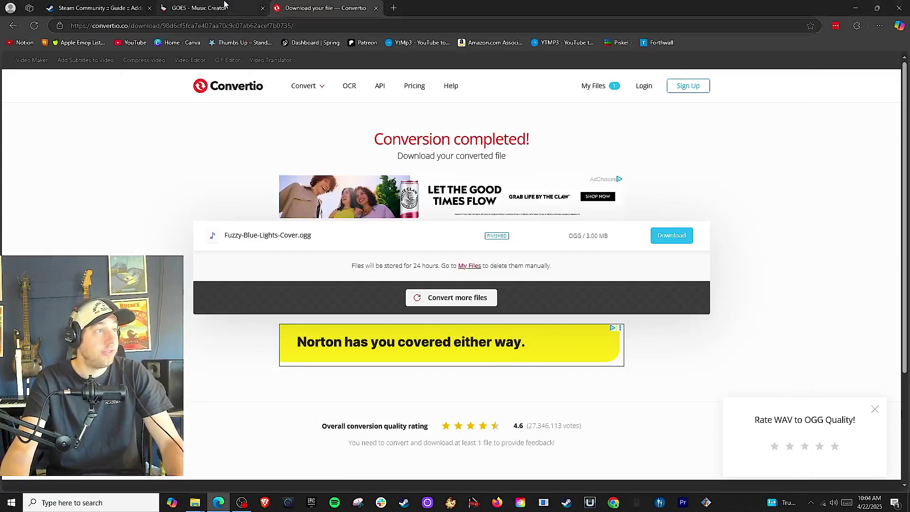
# Switch to GOES Music Creator and look over its empty Metadata and Track 1 fields.
pyautogui.click(240, 8)
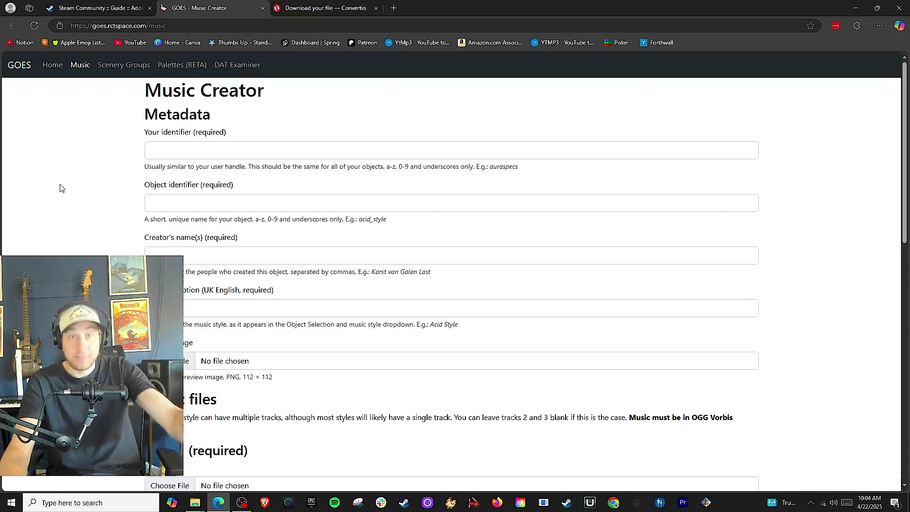
pyautogui.scroll(-8, 317, 247)
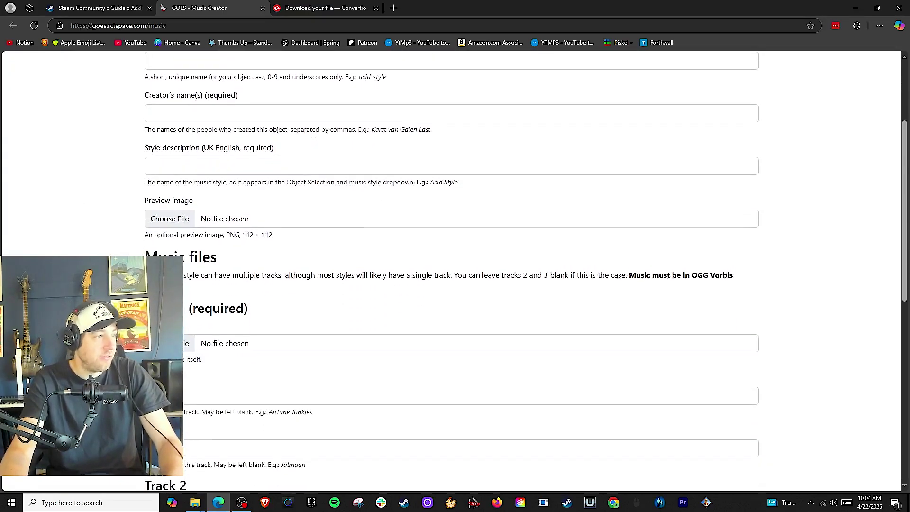
pyautogui.scroll(8, 324, 259)
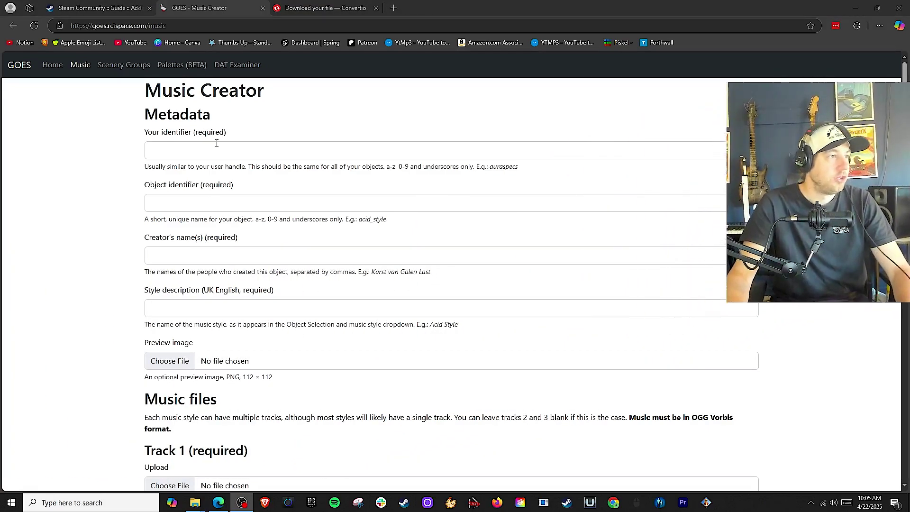
# Enter the author identifier and set the object identifier to chill_style.
pyautogui.click(217, 150)
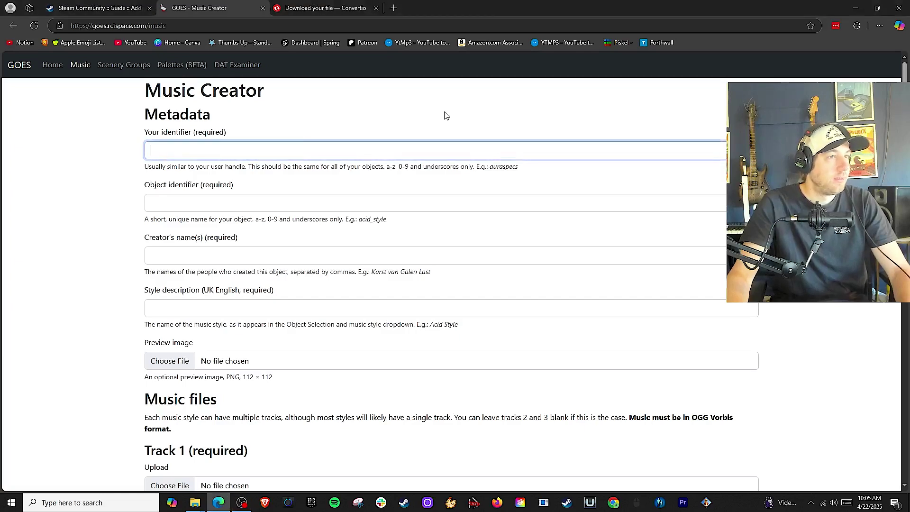
pyautogui.write('tubecody')
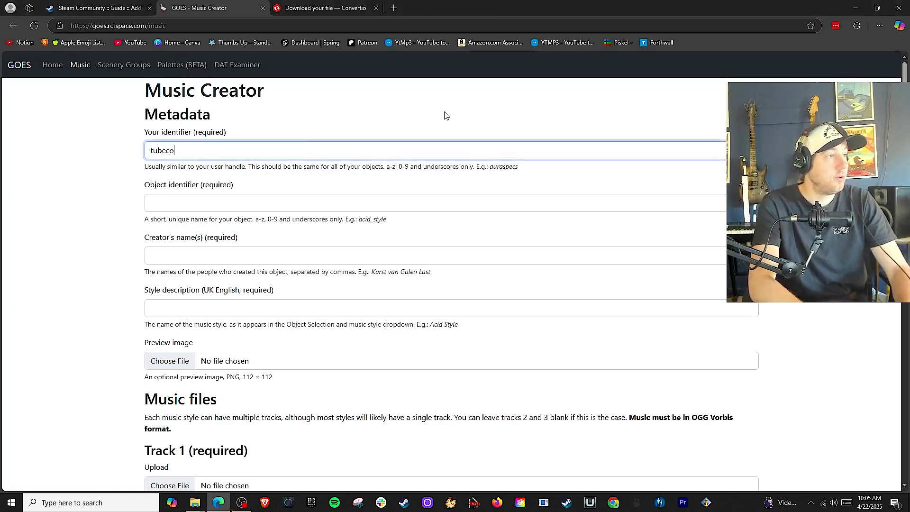
pyautogui.hotkey('ctrl', 'a')
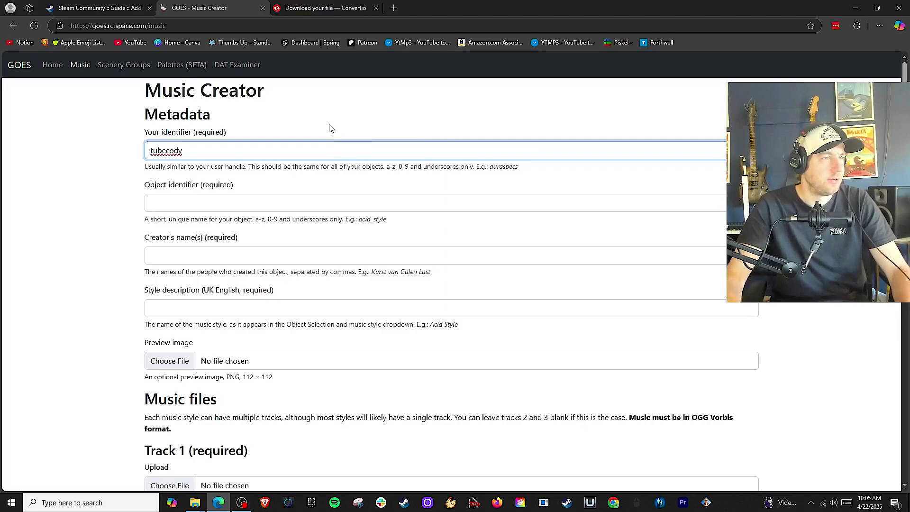
pyautogui.click(341, 165)
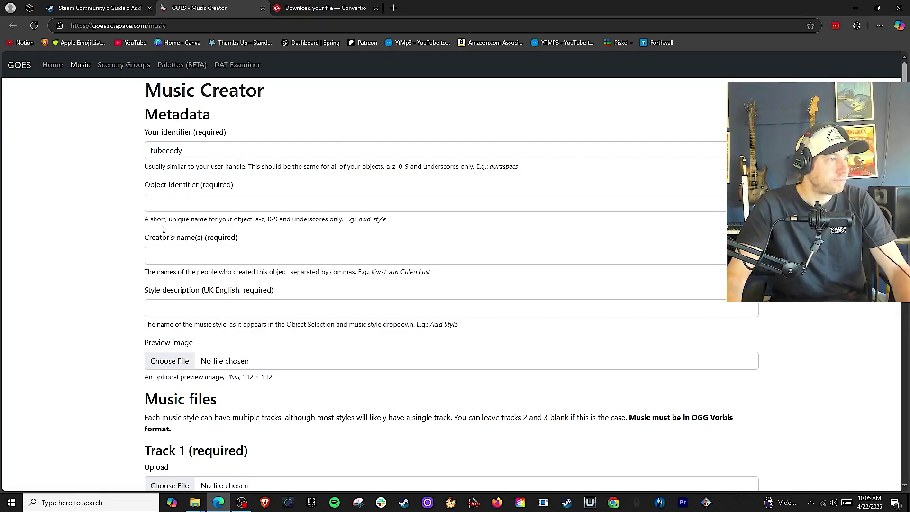
pyautogui.click(260, 199)
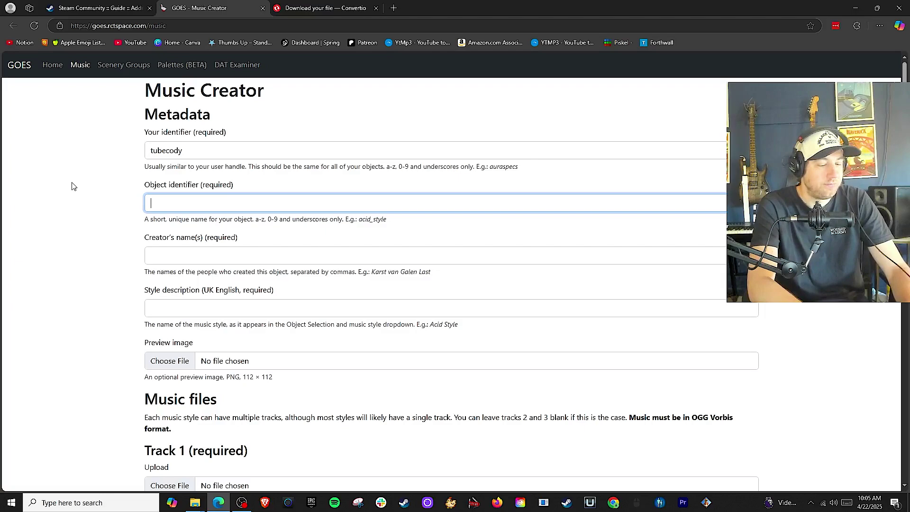
pyautogui.write('chill_style')
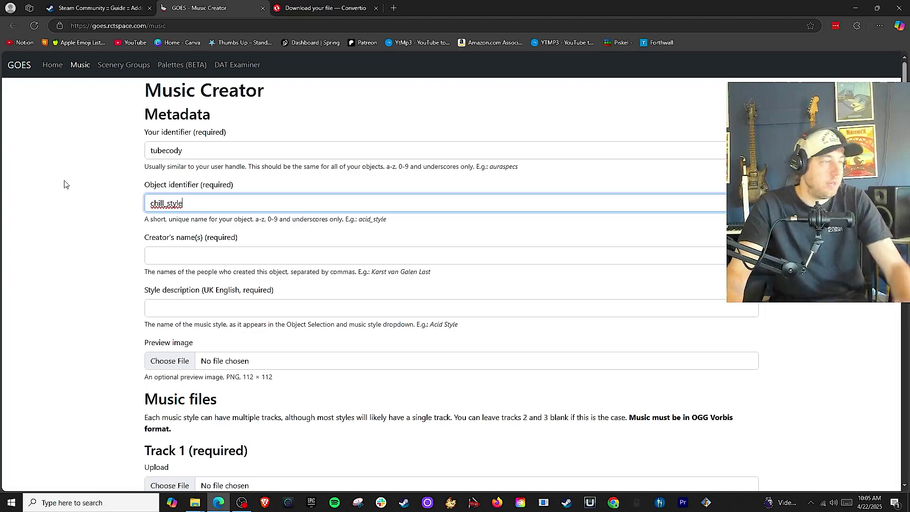
pyautogui.click(121, 185)
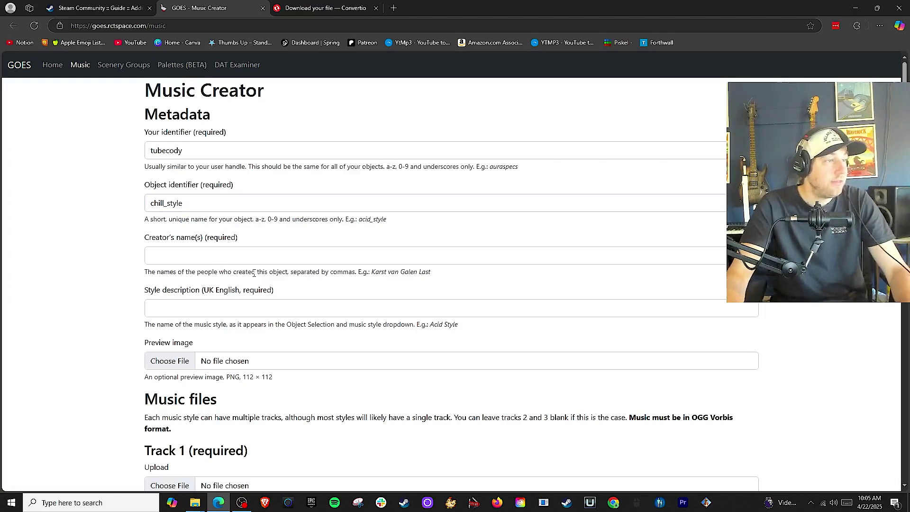
# Fill in the creator's name and the style description Chill Style.
pyautogui.click(154, 256)
pyautogui.write('Tube Cody')
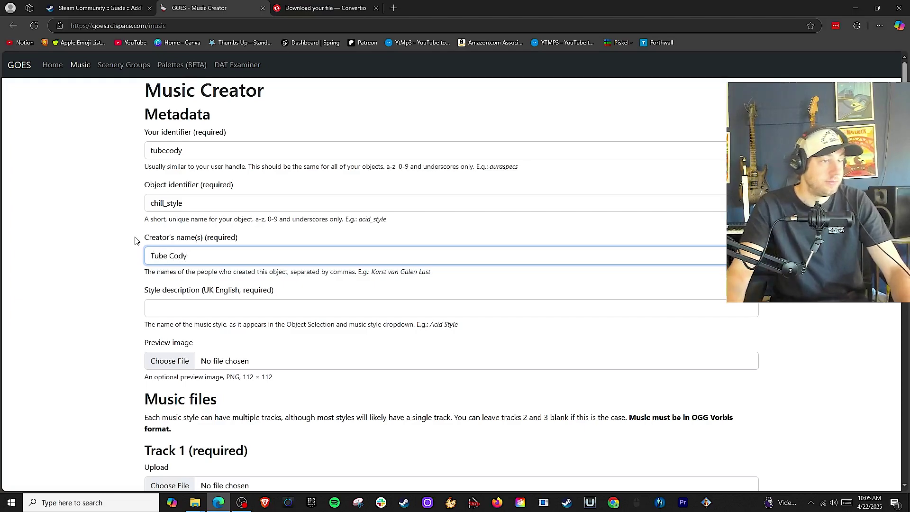
pyautogui.click(135, 241)
pyautogui.scroll(-1, 104, 226)
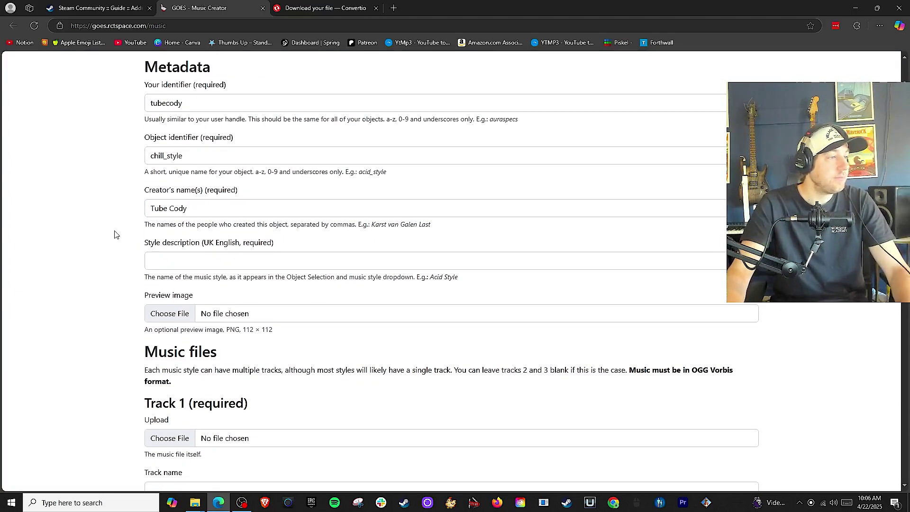
pyautogui.click(146, 262)
pyautogui.write('Chill Styl')
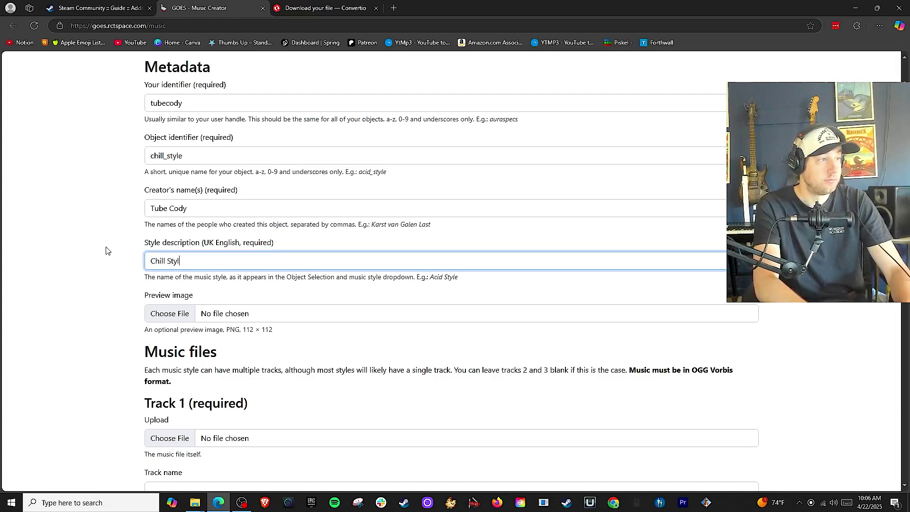
pyautogui.write('e')
pyautogui.click(106, 249)
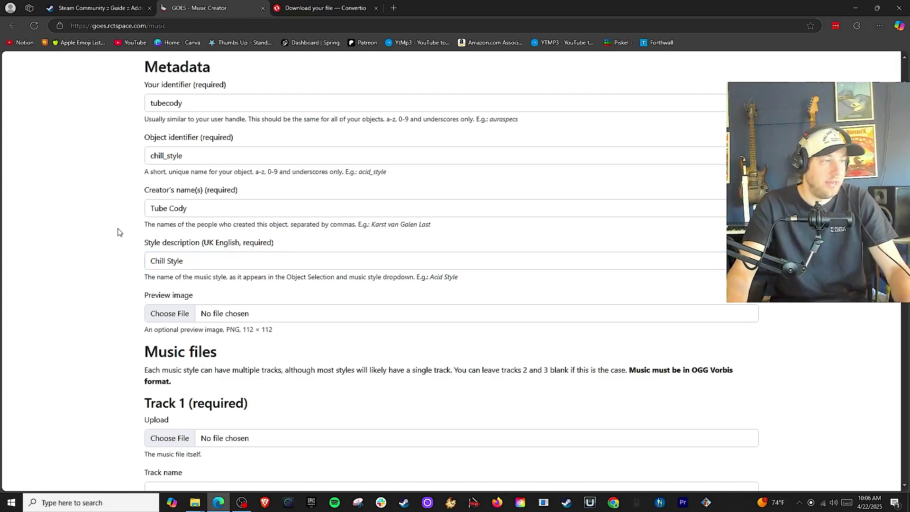
pyautogui.scroll(-1, 156, 295)
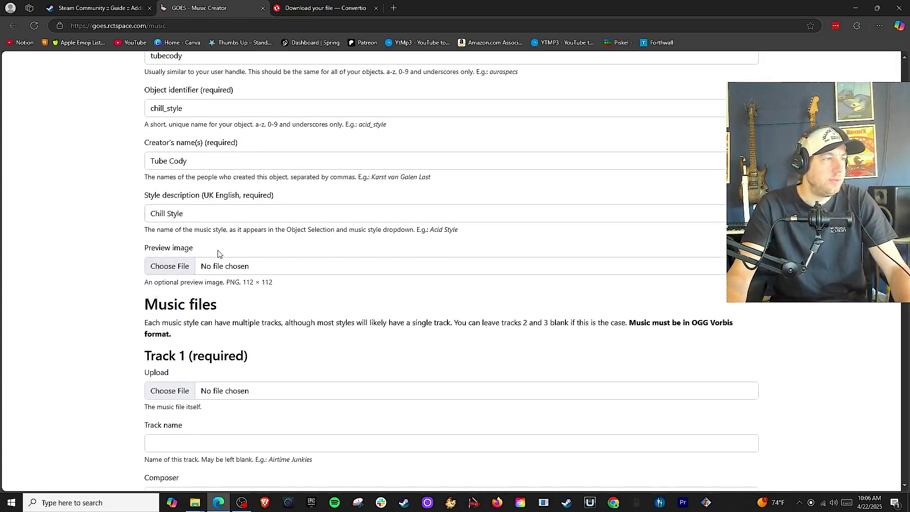
pyautogui.moveTo(151, 283); pyautogui.dragTo(230, 283)
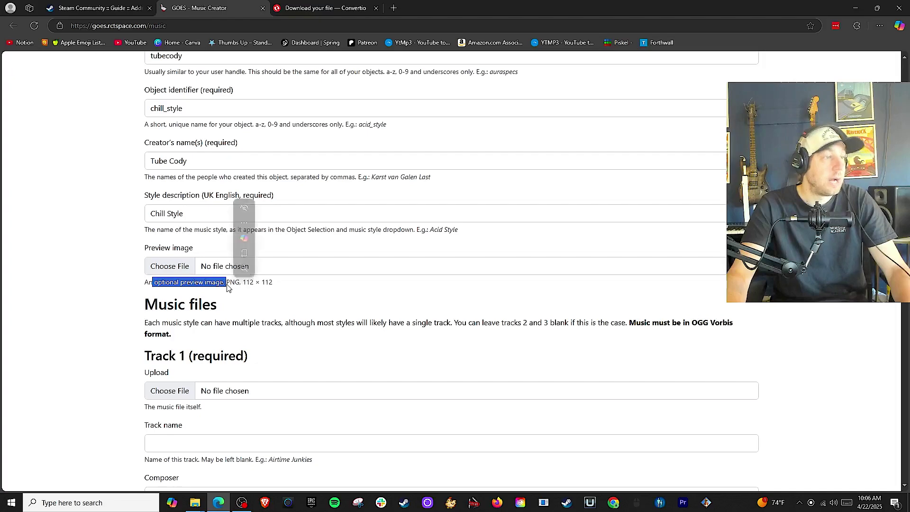
pyautogui.click(227, 286)
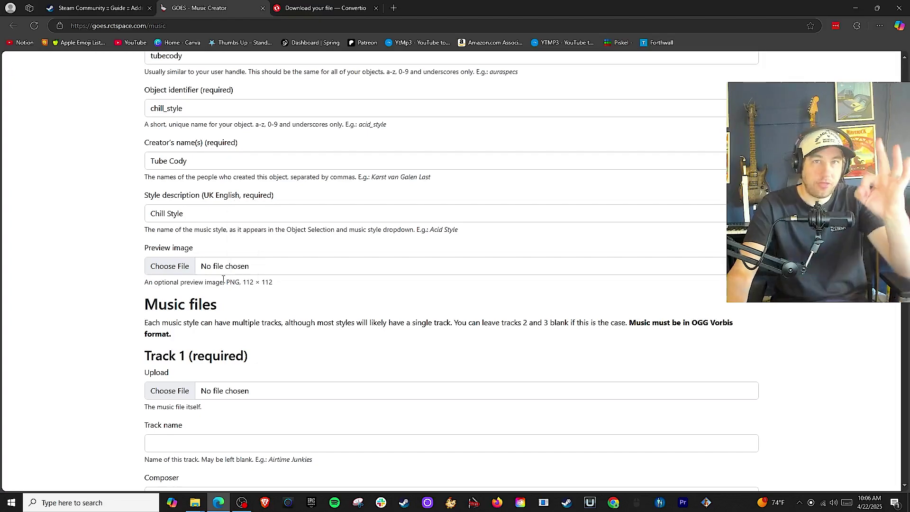
pyautogui.scroll(-2, 97, 258)
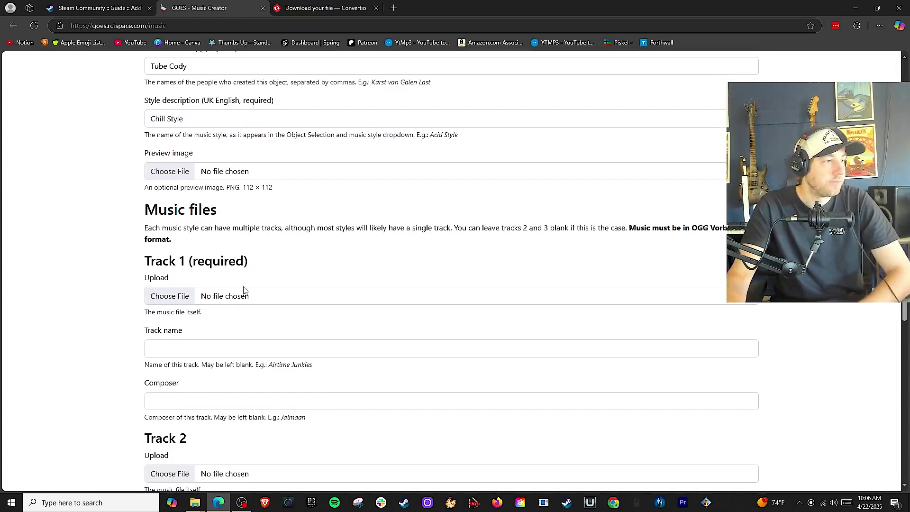
# Upload Fuzzy-Blue-Lights-Cover.ogg from Downloads as Track 1's music file.
pyautogui.click(166, 297)
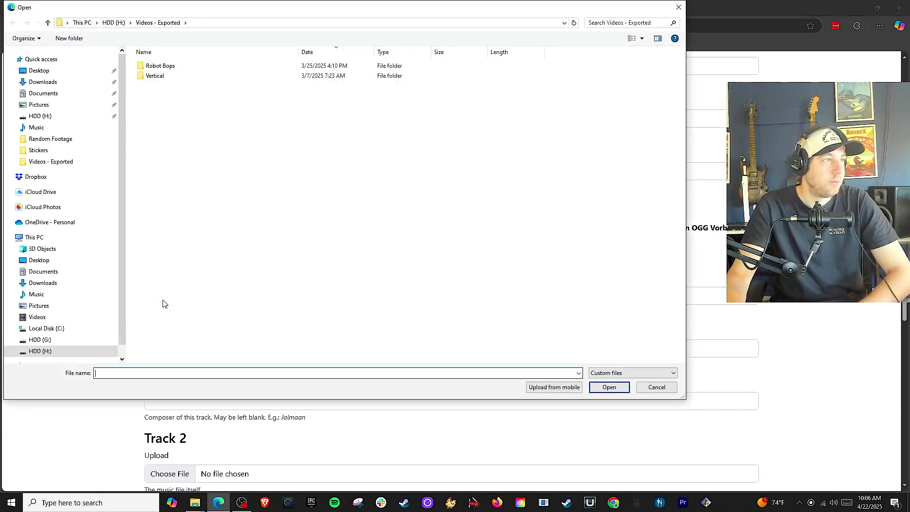
pyautogui.click(50, 285)
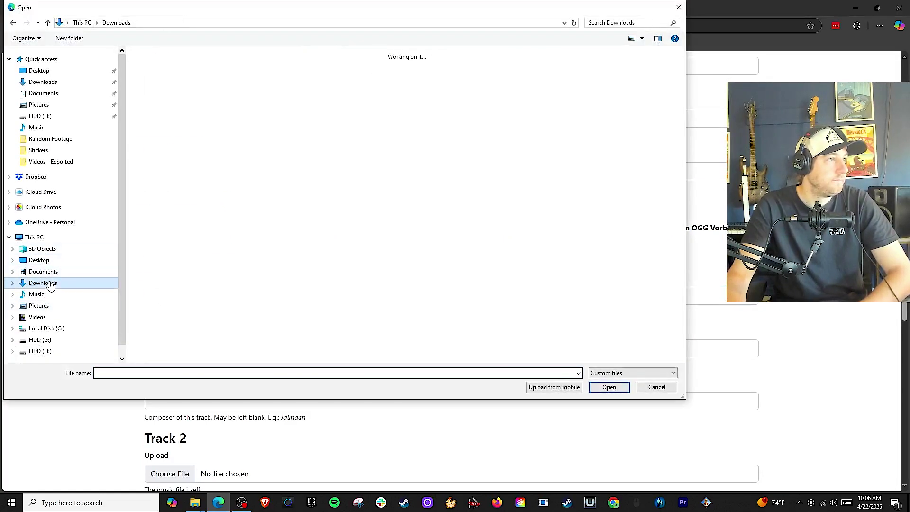
pyautogui.click(149, 103)
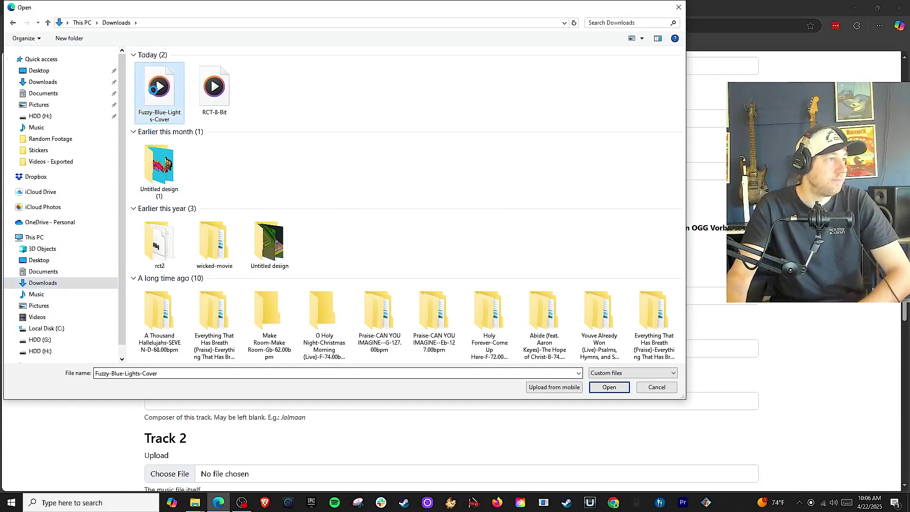
pyautogui.rightClick(152, 89)
pyautogui.click(183, 98)
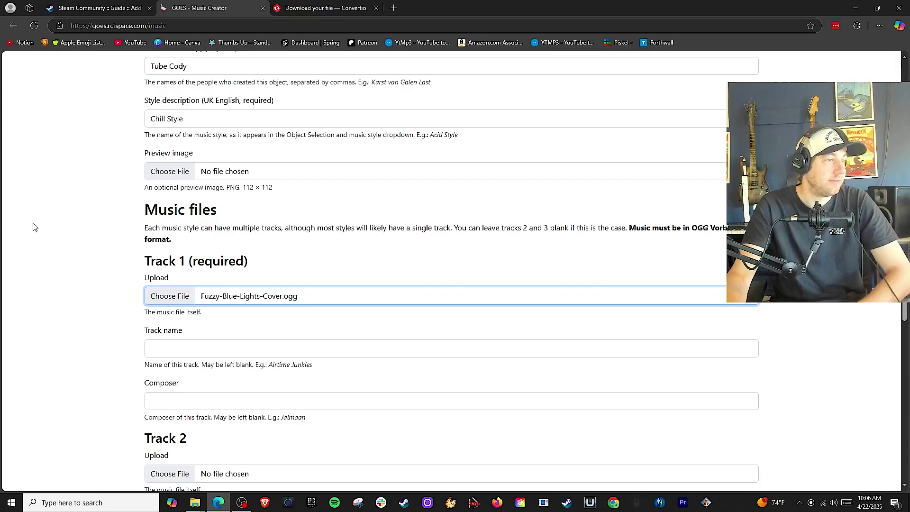
pyautogui.click(95, 226)
pyautogui.scroll(-2, 94, 232)
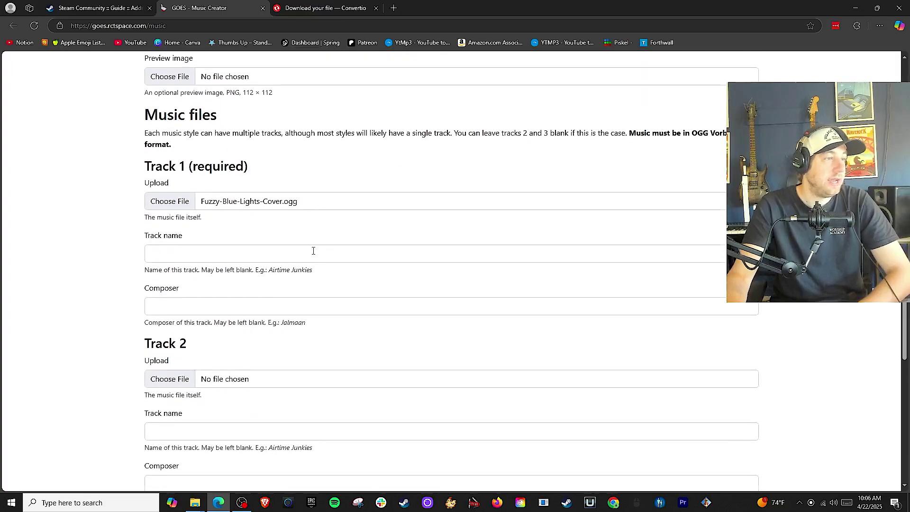
# Name Track 1 Fuzzy Blue Lights and enter its composer.
pyautogui.click(308, 252)
pyautogui.write('Fuzzy Blue Lights')
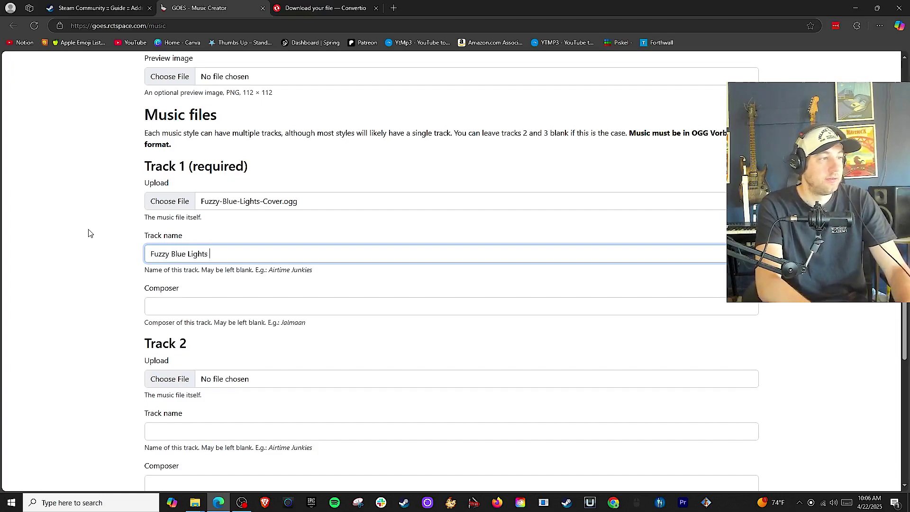
pyautogui.click(273, 309)
pyautogui.write('Tube')
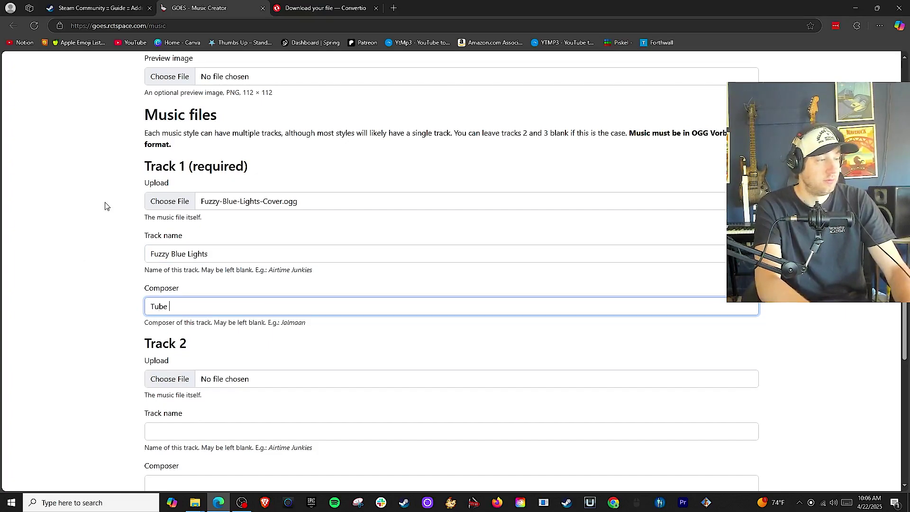
pyautogui.write('Cody')
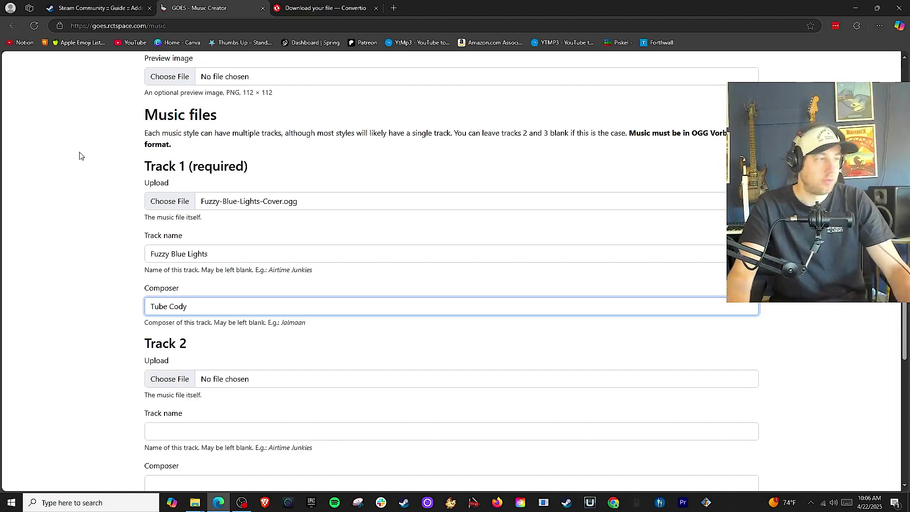
pyautogui.click(138, 171)
pyautogui.scroll(-3, 242, 177)
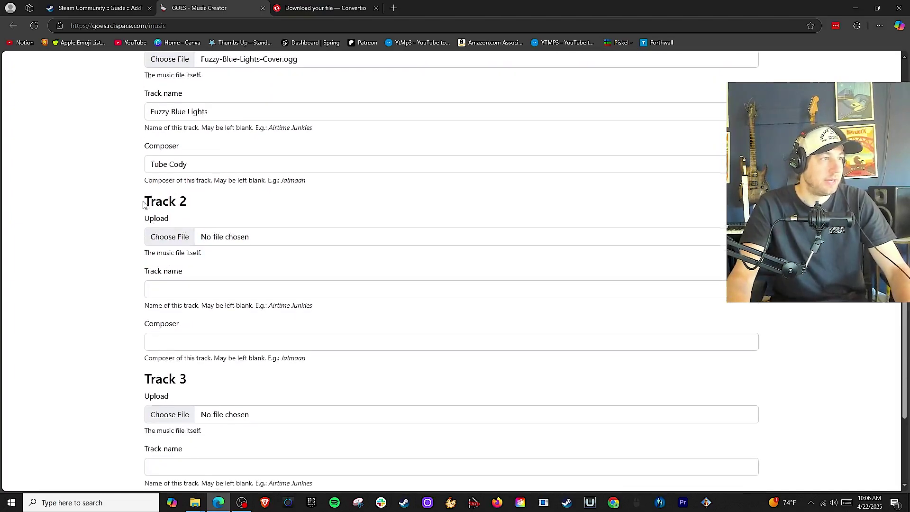
pyautogui.scroll(1, 177, 206)
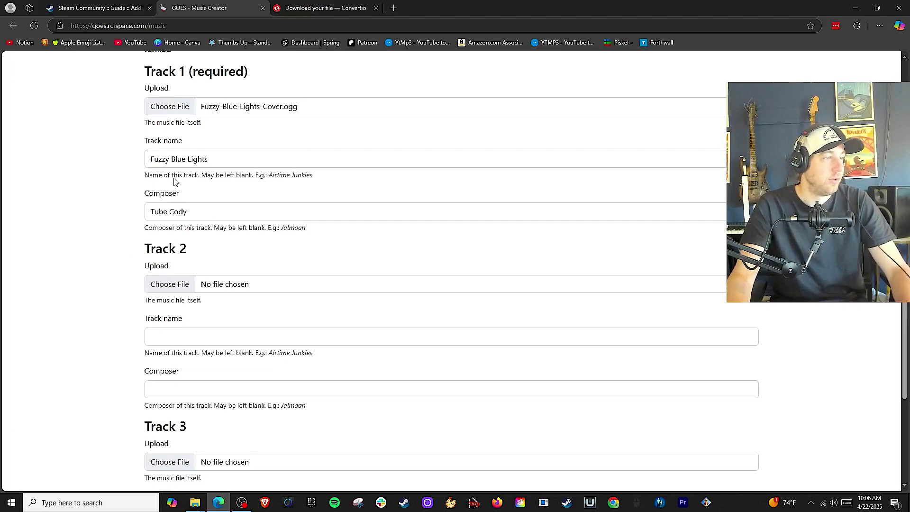
# Create and download the chill_style .parkobj (3,041 KB), then recheck the author identifier.
pyautogui.scroll(-4, 117, 180)
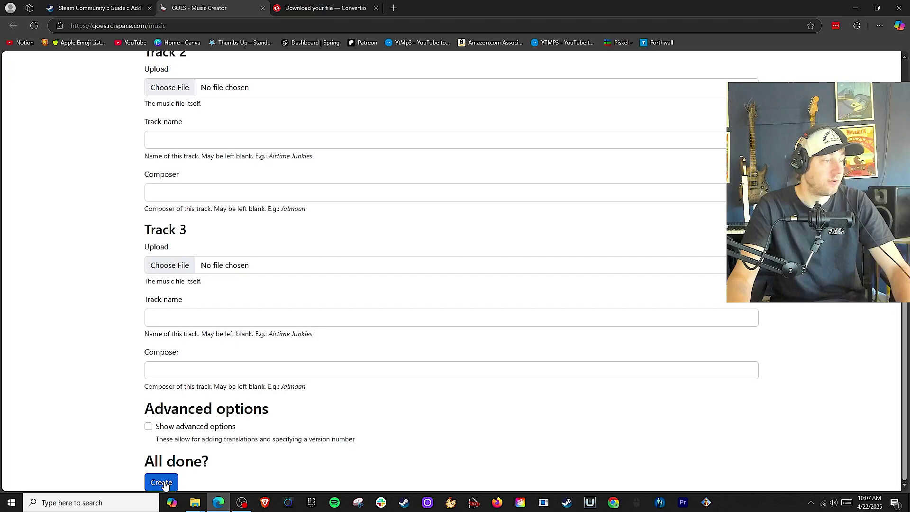
pyautogui.click(163, 483)
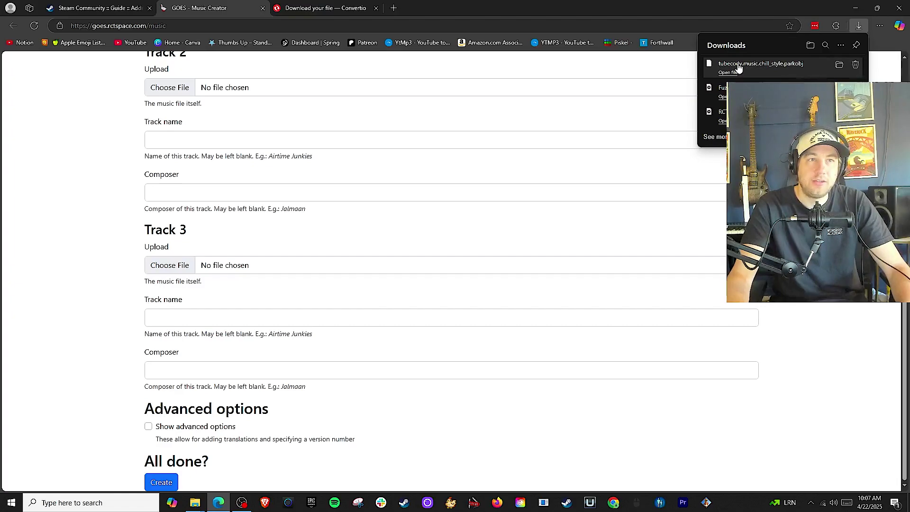
pyautogui.scroll(15, 451, 284)
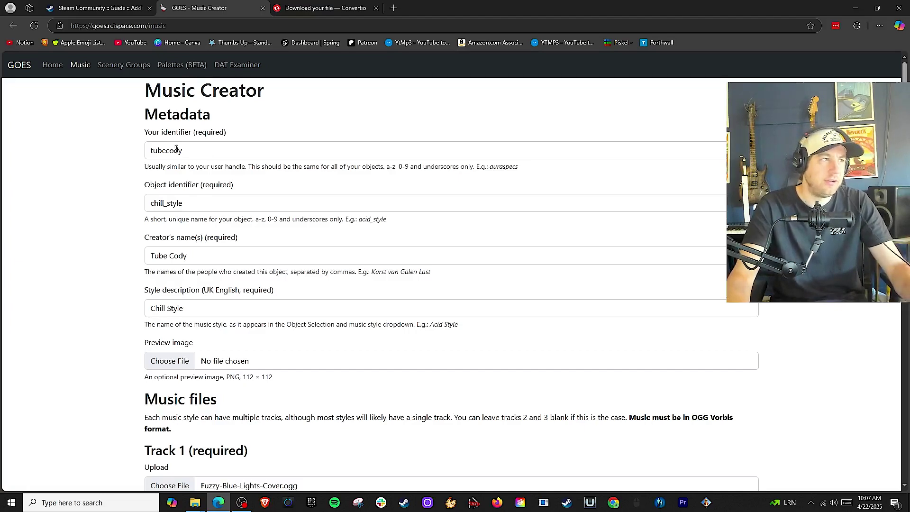
pyautogui.moveTo(148, 151); pyautogui.dragTo(260, 153)
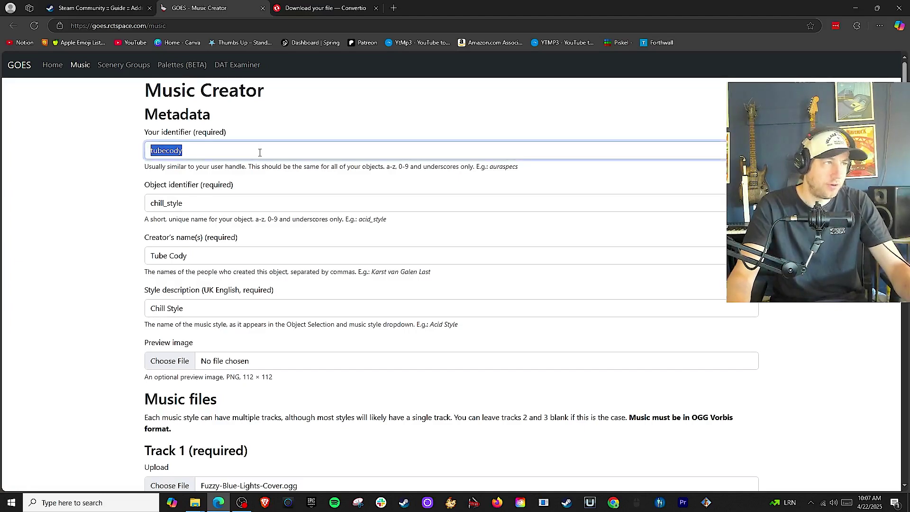
pyautogui.click(86, 182)
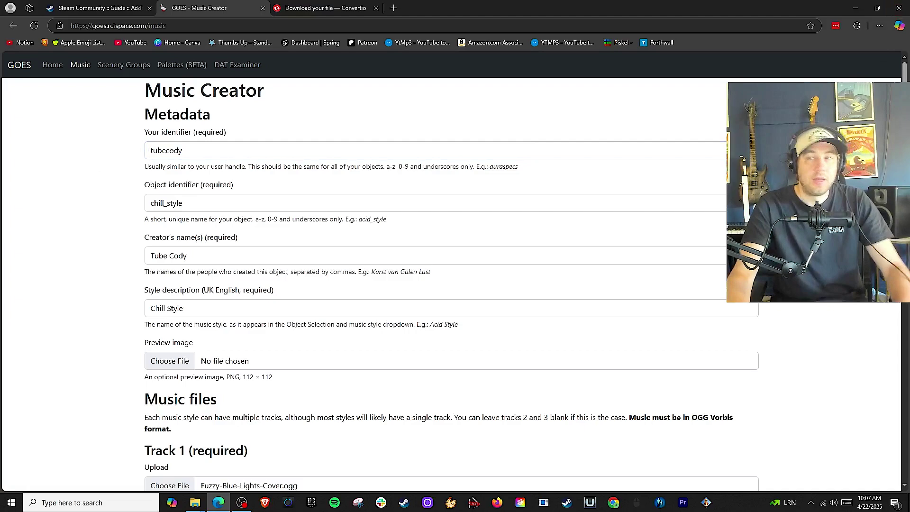
pyautogui.click(191, 505)
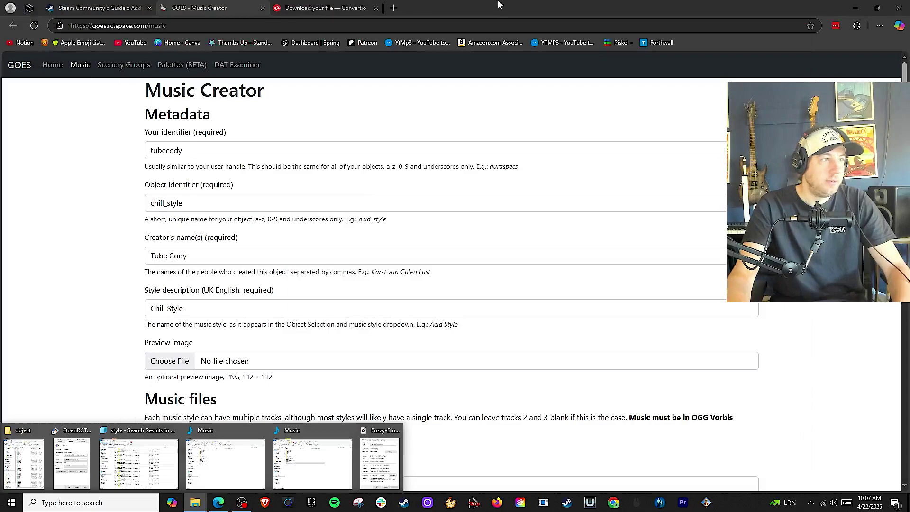
pyautogui.click(780, 4)
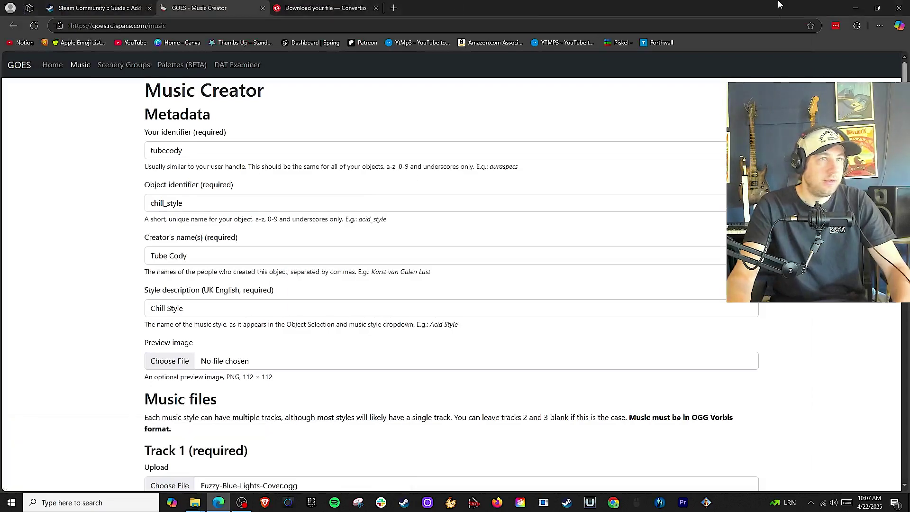
# Paste the downloaded chill_style .parkobj into Documents > OpenRCT2 > object.
pyautogui.click(811, 45)
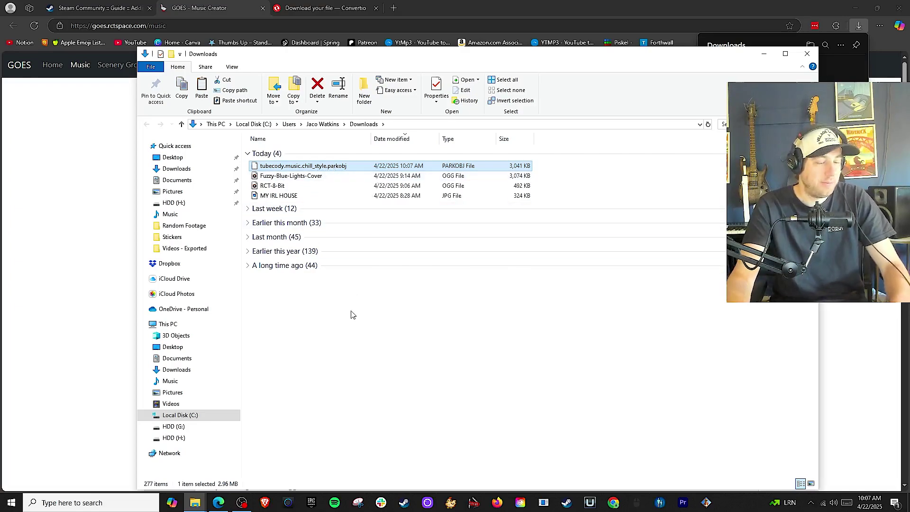
pyautogui.click(176, 183)
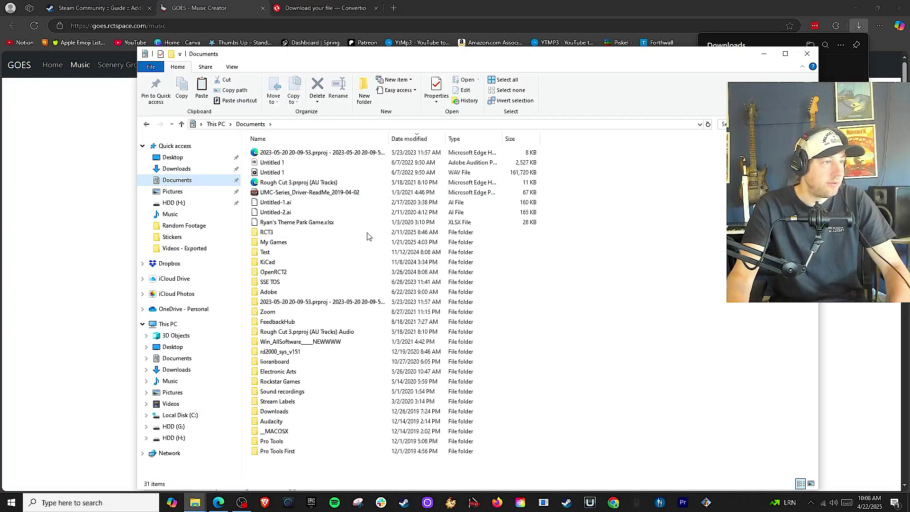
pyautogui.doubleClick(298, 275)
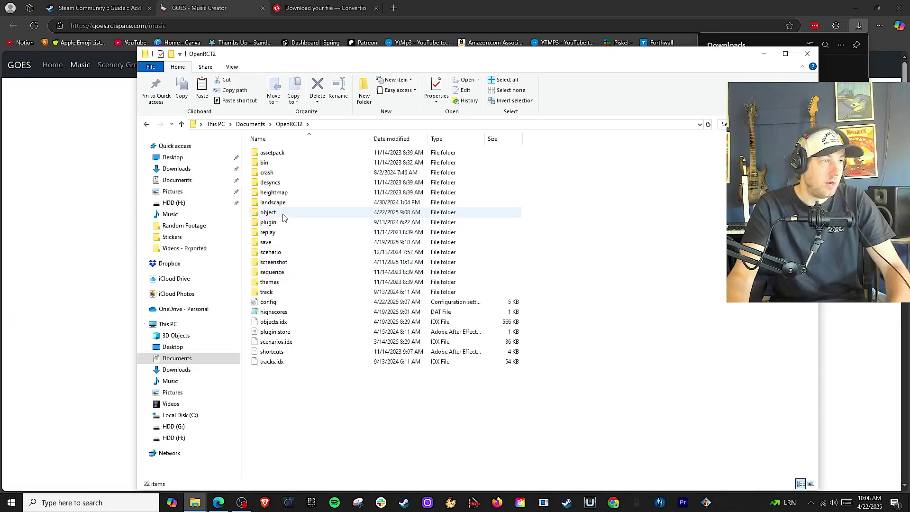
pyautogui.click(277, 213)
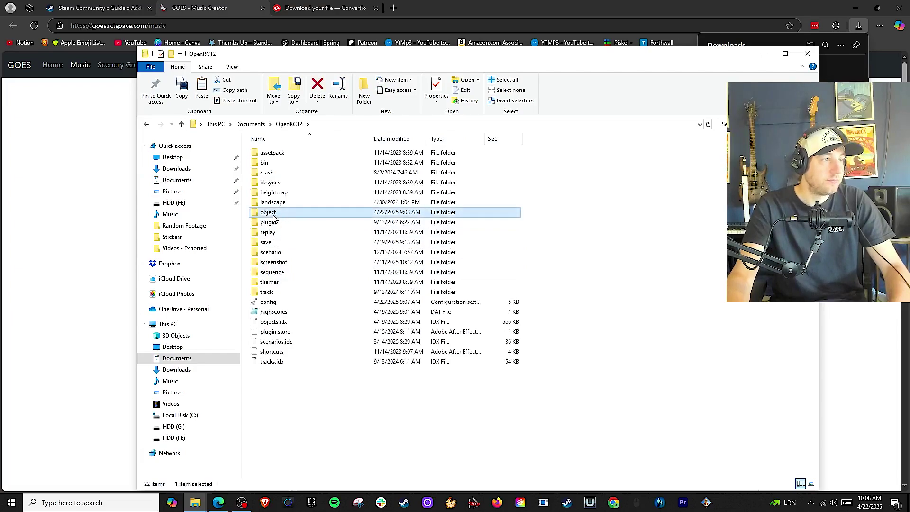
pyautogui.doubleClick(274, 217)
pyautogui.hotkey('ctrl', 'v')
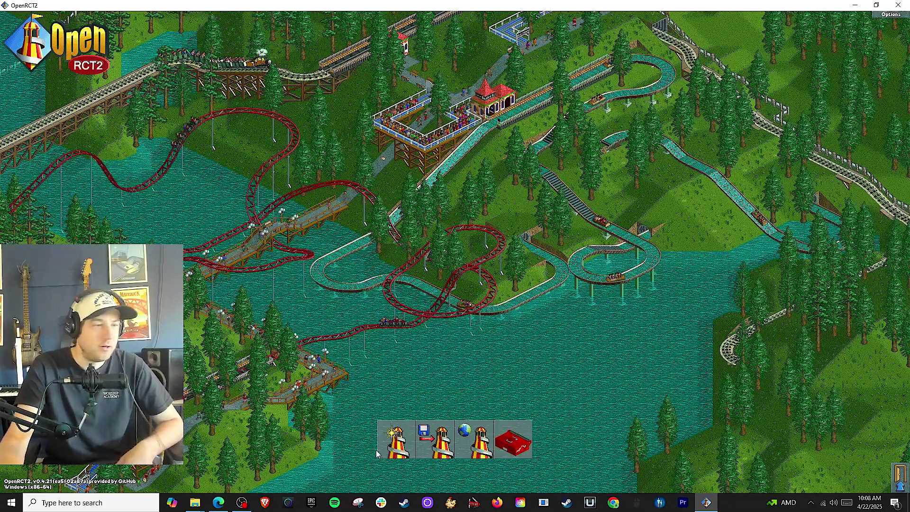
# Start Forest Frontiers and tick Chill Style in the Music object selection.
pyautogui.click(394, 442)
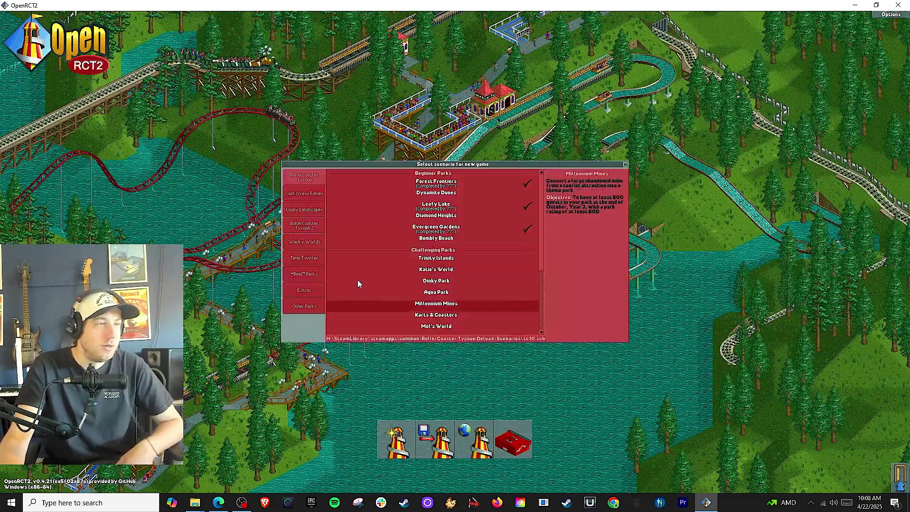
pyautogui.click(422, 186)
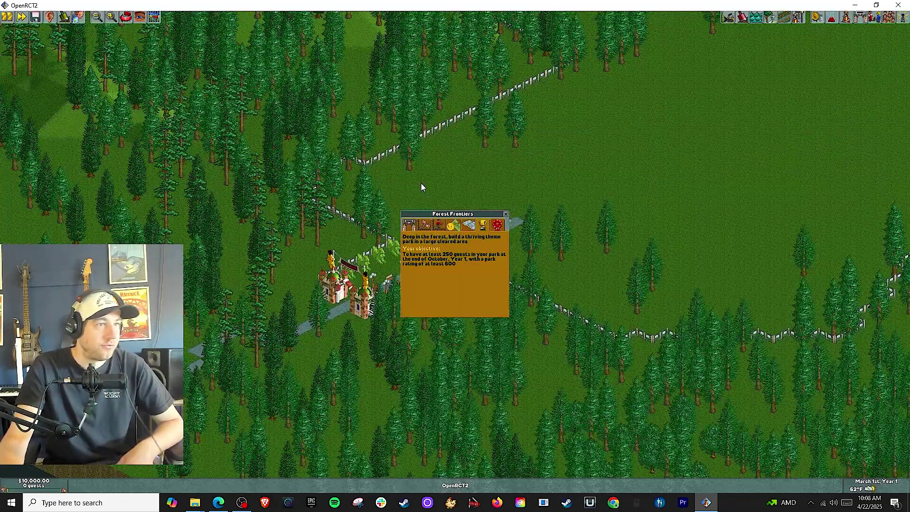
pyautogui.click(69, 22)
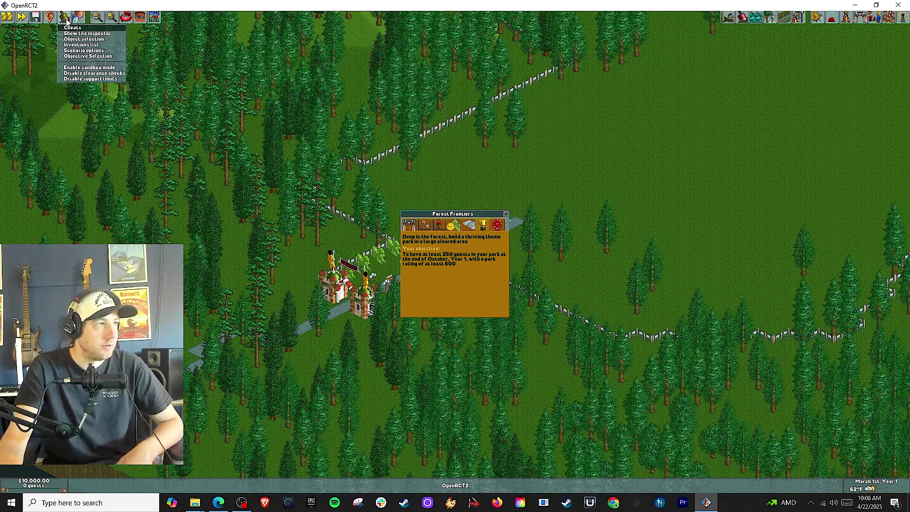
pyautogui.click(106, 39)
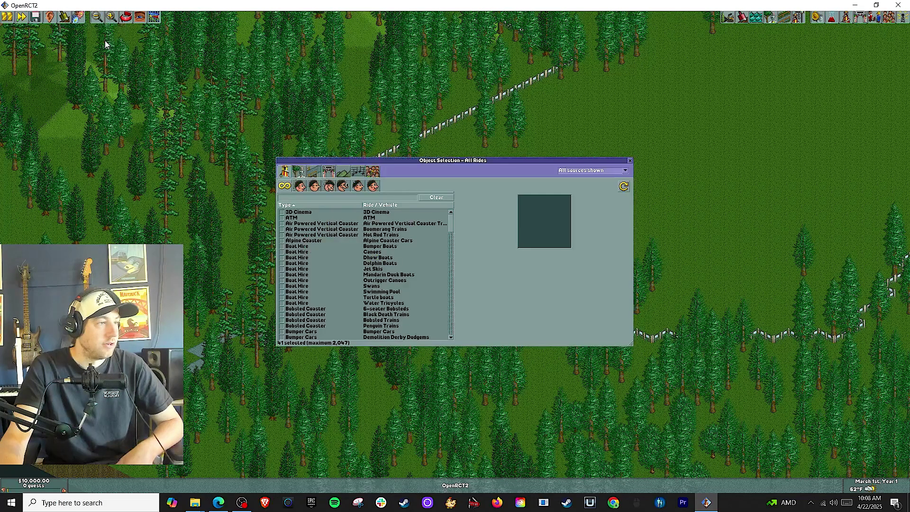
pyautogui.click(359, 172)
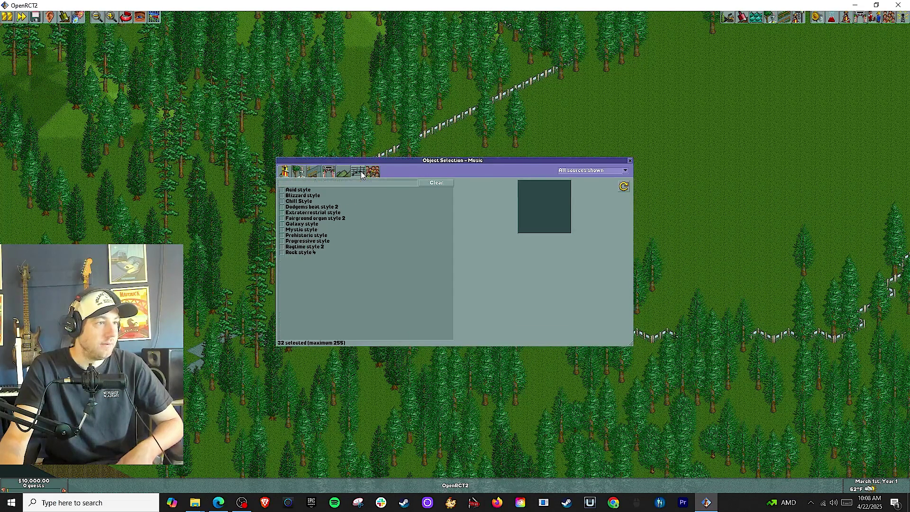
pyautogui.click(281, 201)
pyautogui.click(630, 160)
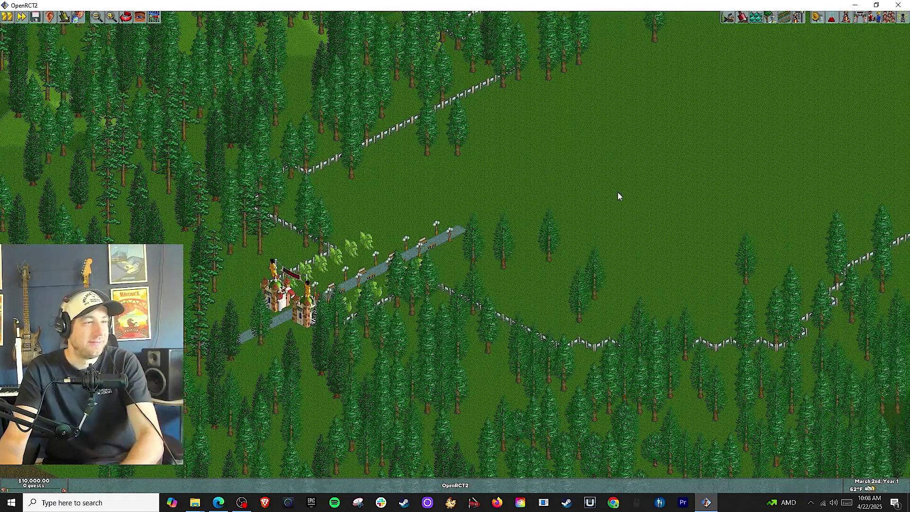
# Place a Pirate Ship from the thrill rides by the lamp-lit path, with its entrance and exit.
pyautogui.scroll(2, 616, 189)
pyautogui.moveTo(610, 190); pyautogui.dragTo(564, 209)
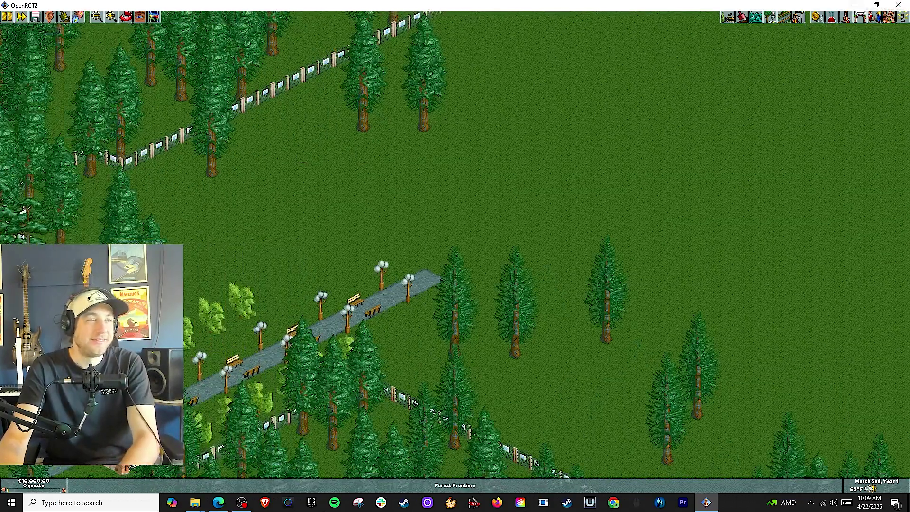
pyautogui.click(455, 485)
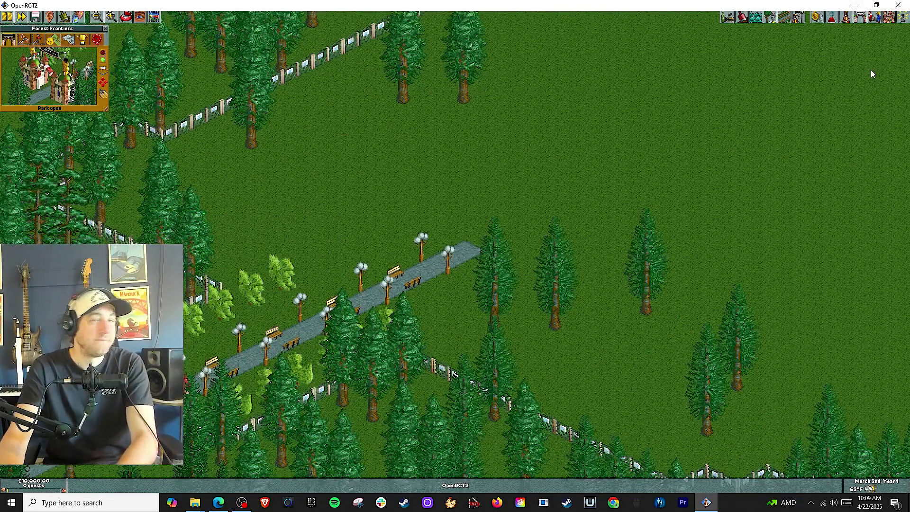
pyautogui.click(799, 18)
pyautogui.click(46, 38)
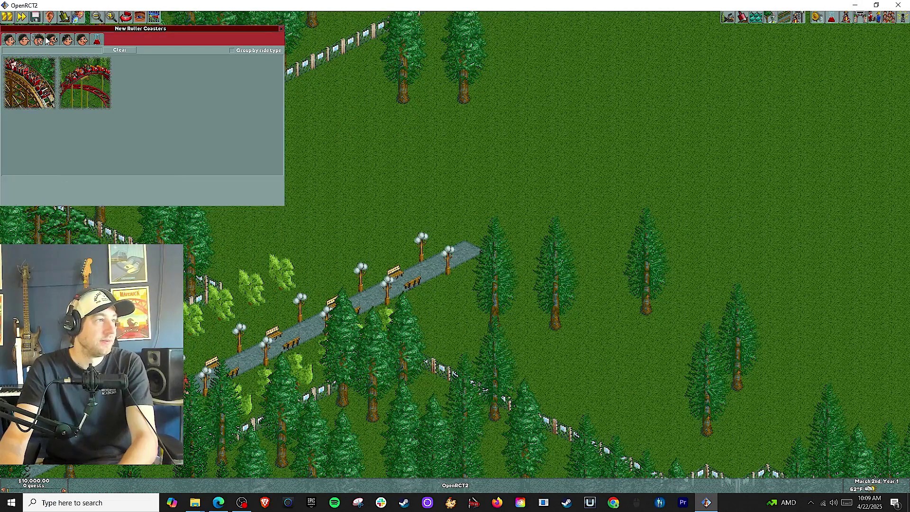
pyautogui.click(52, 39)
pyautogui.click(84, 82)
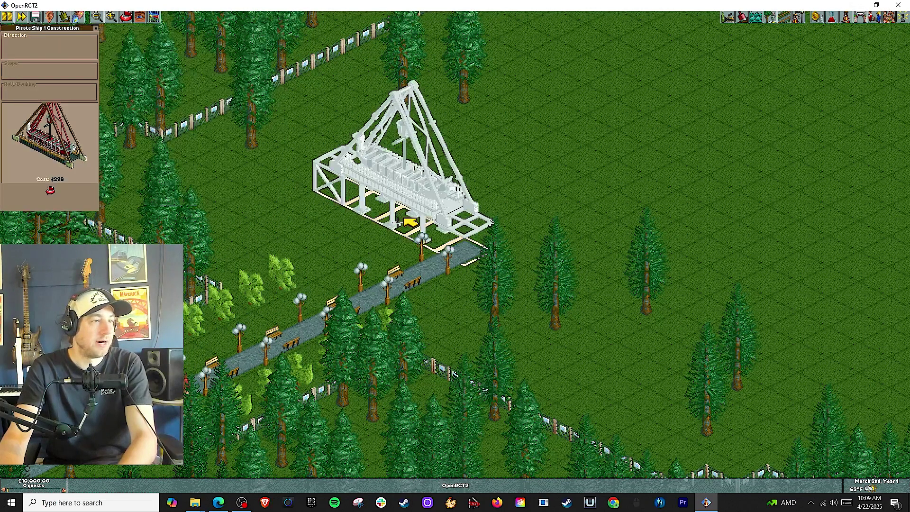
pyautogui.click(303, 208)
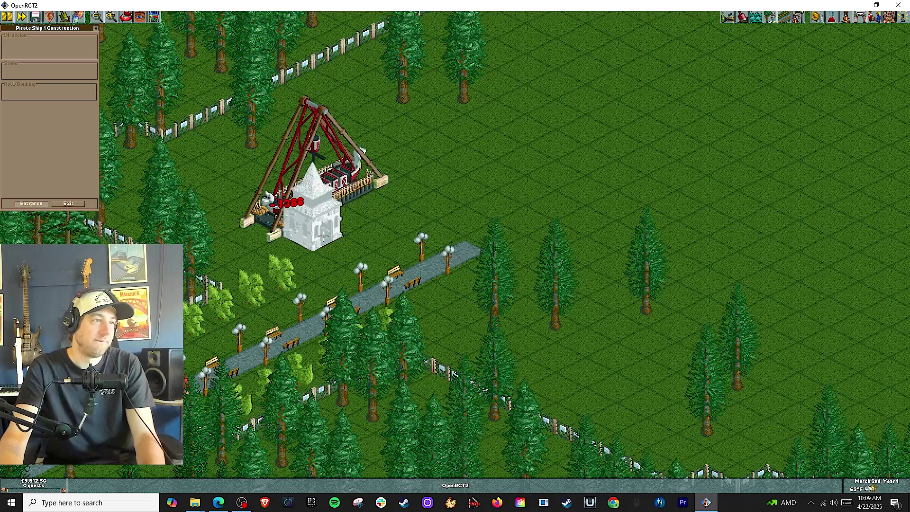
pyautogui.click(316, 232)
pyautogui.click(383, 217)
# Open the Pirate Ship, link its exit to the path, and add a queue from its entrance.
pyautogui.click(904, 64)
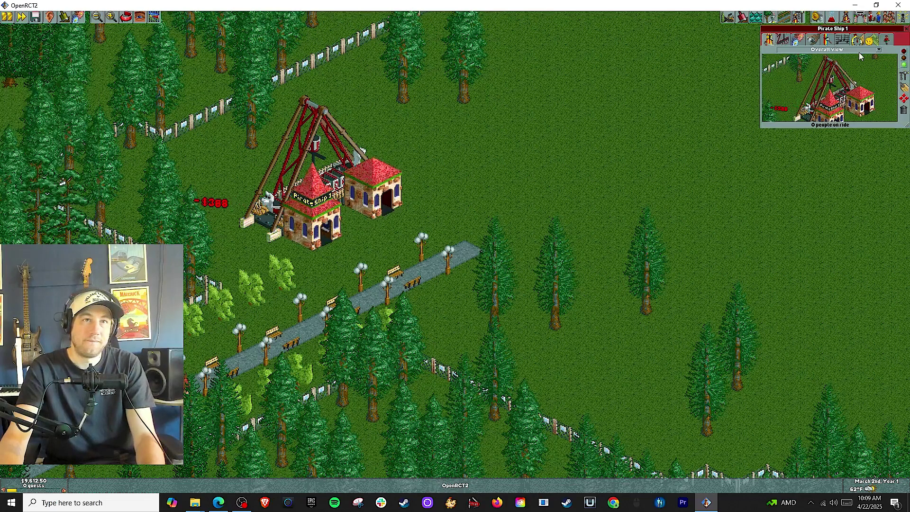
pyautogui.click(785, 17)
pyautogui.click(393, 217)
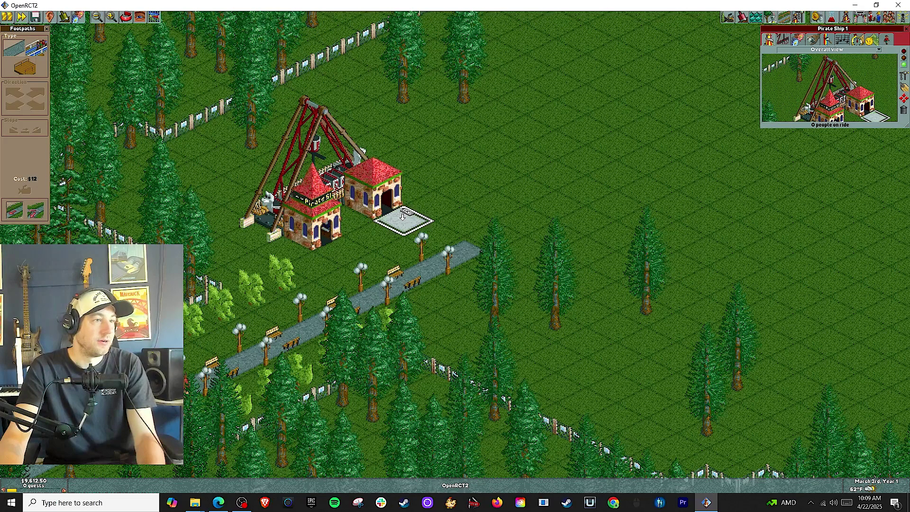
pyautogui.click(424, 233)
pyautogui.click(37, 48)
pyautogui.moveTo(331, 246); pyautogui.dragTo(375, 263)
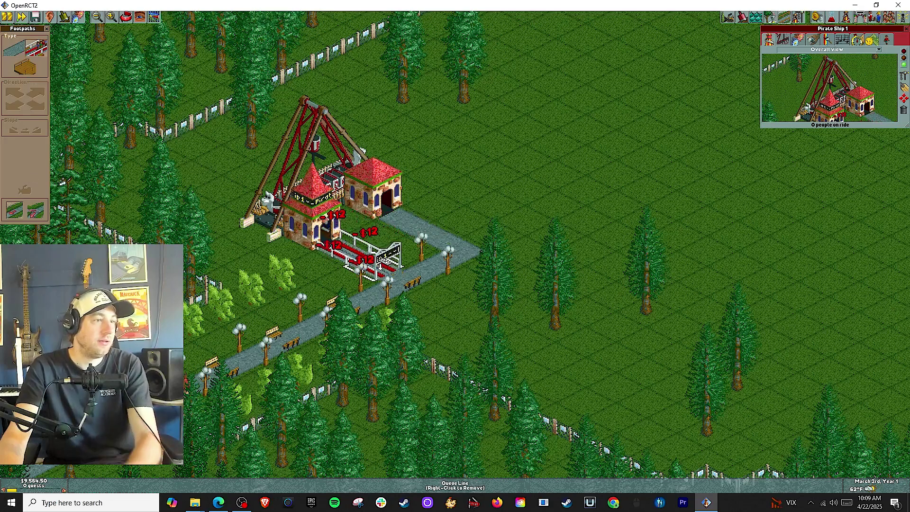
# Turn on the Pirate Ship's music with the Chill Style and close the ride windows.
pyautogui.click(842, 40)
pyautogui.click(787, 49)
pyautogui.click(788, 57)
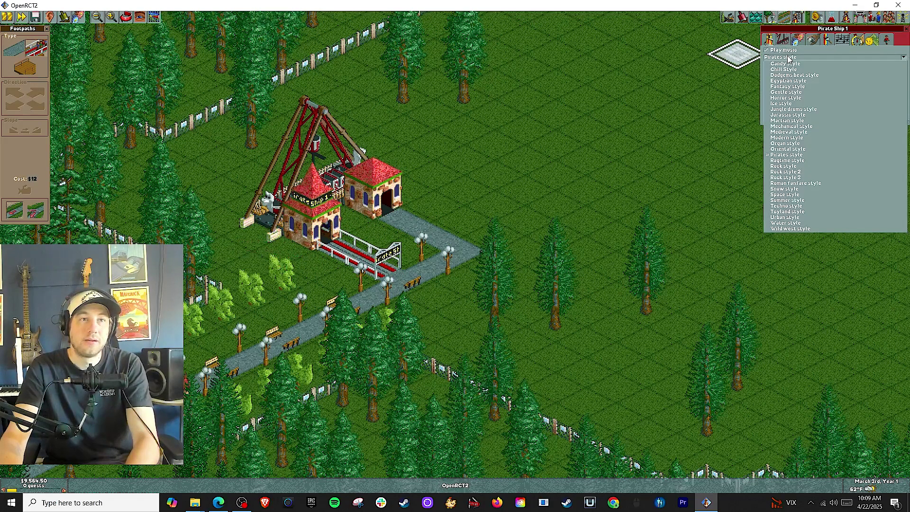
pyautogui.click(784, 70)
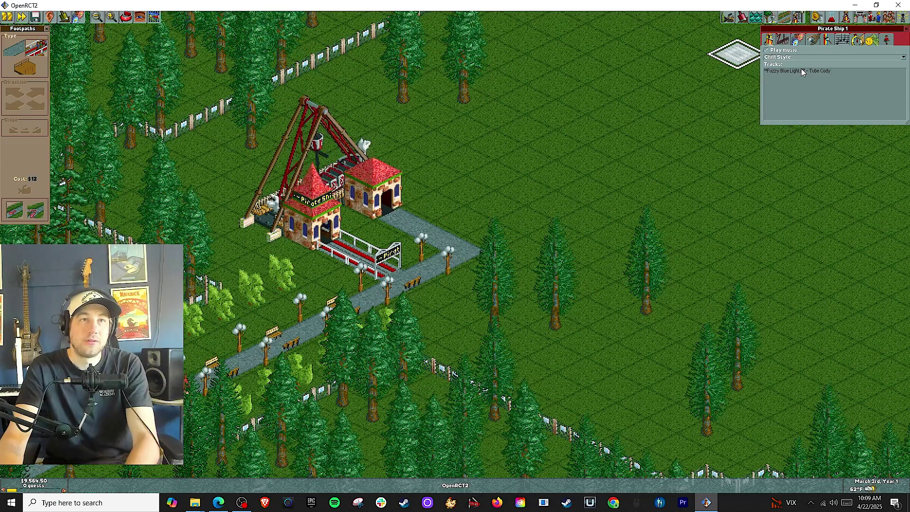
pyautogui.hotkey('shift', 'BackSpace')
pyautogui.press('Left')
pyautogui.press('Left')
pyautogui.press('Left')
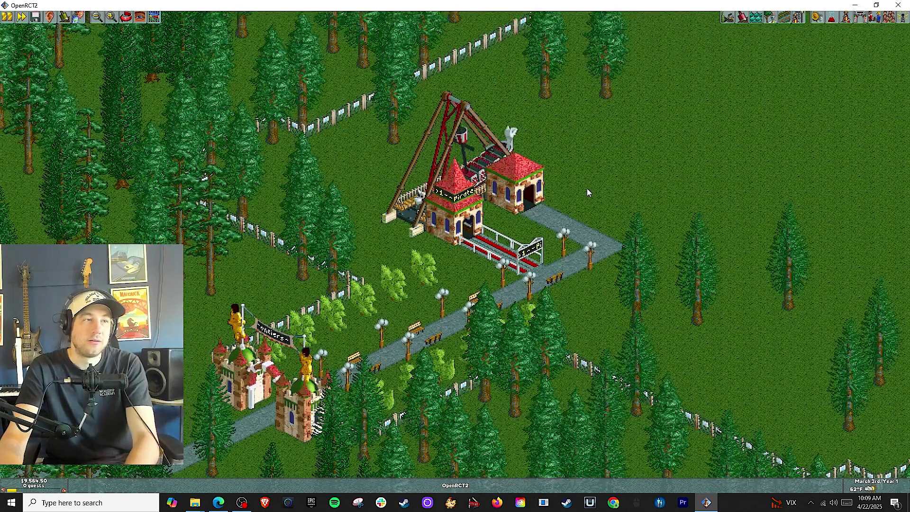
pyautogui.press('Right')
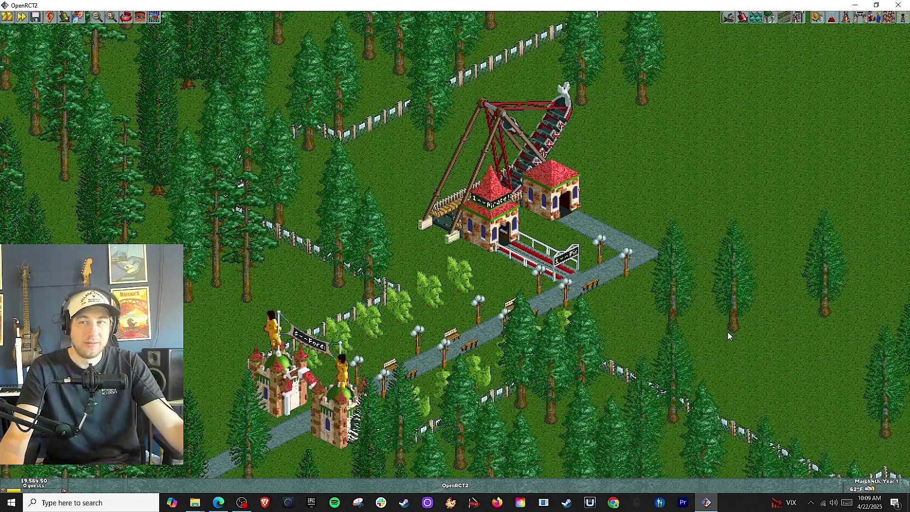
pyautogui.press('Left')
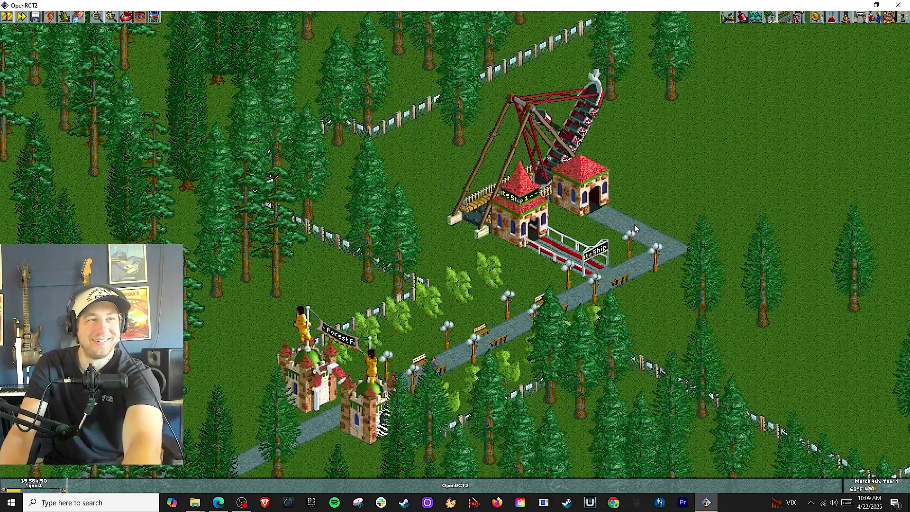
pyautogui.scroll(1, 632, 229)
pyautogui.press('Return')
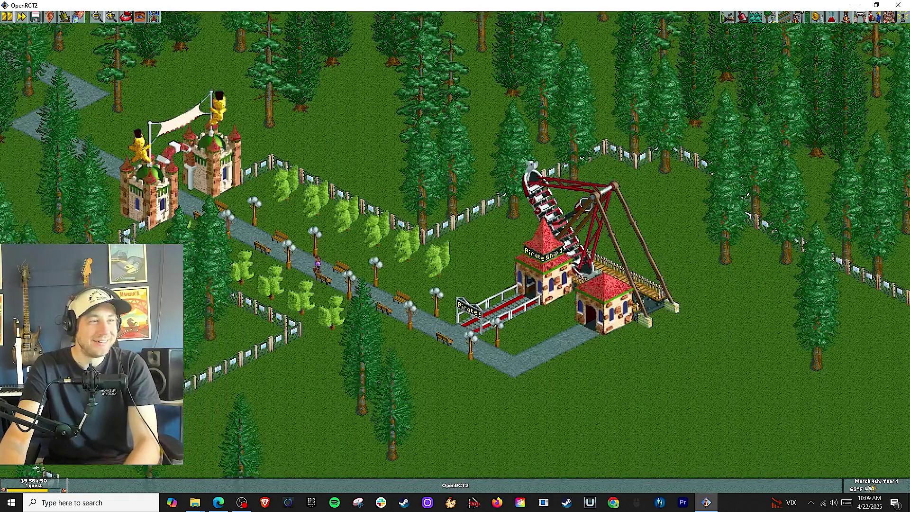
pyautogui.scroll(1, 624, 270)
pyautogui.press('Down')
pyautogui.press('Left')
pyautogui.press('Left')
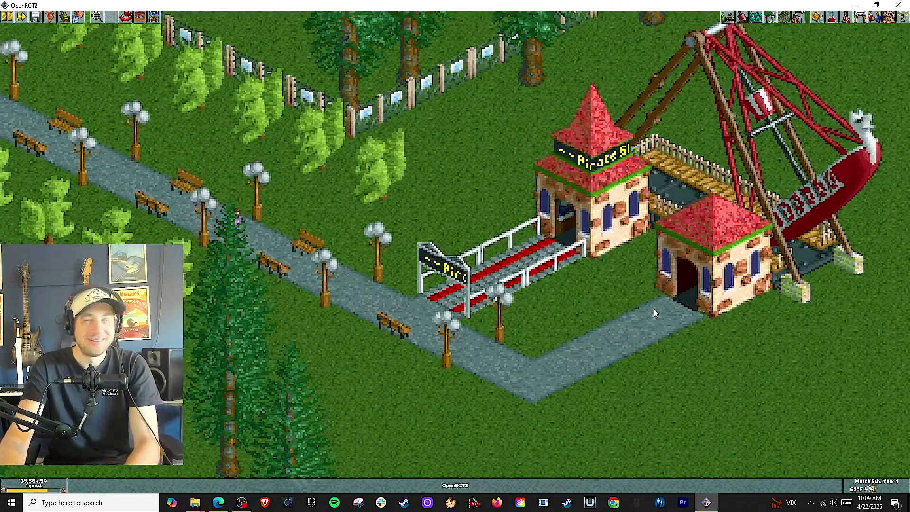
pyautogui.press('Left')
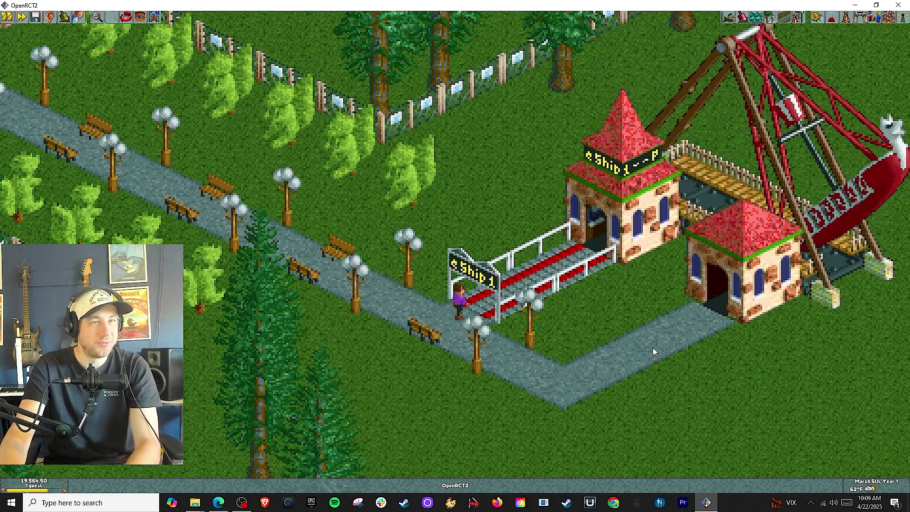
pyautogui.scroll(-1, 652, 348)
pyautogui.press('Down')
pyautogui.press('Right')
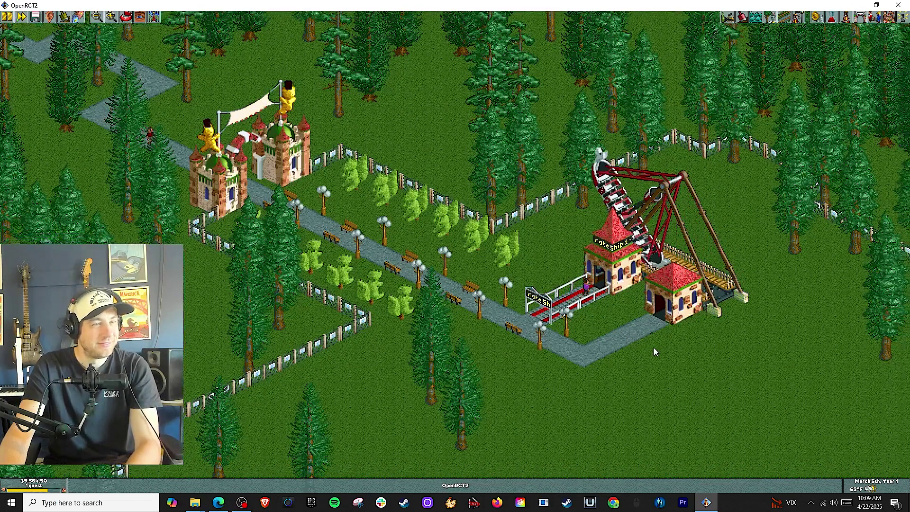
pyautogui.press('Down')
pyautogui.press('Right')
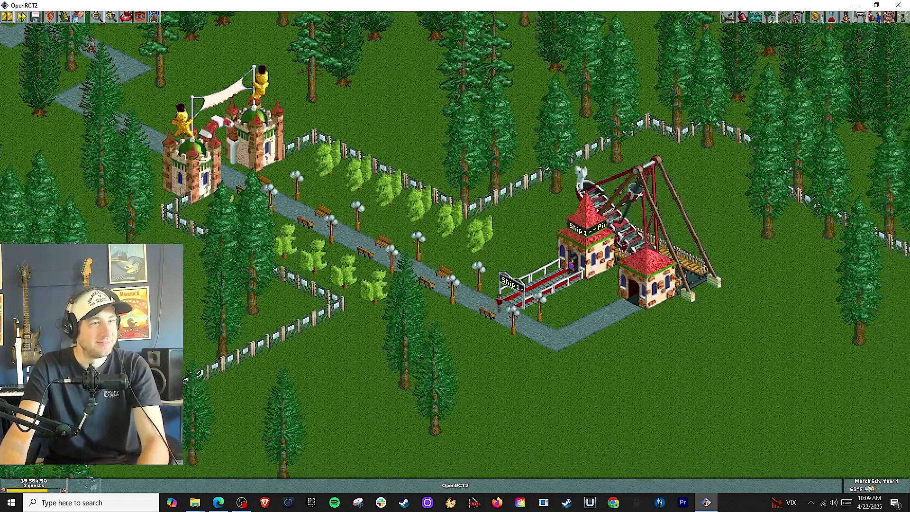
pyautogui.press('Right')
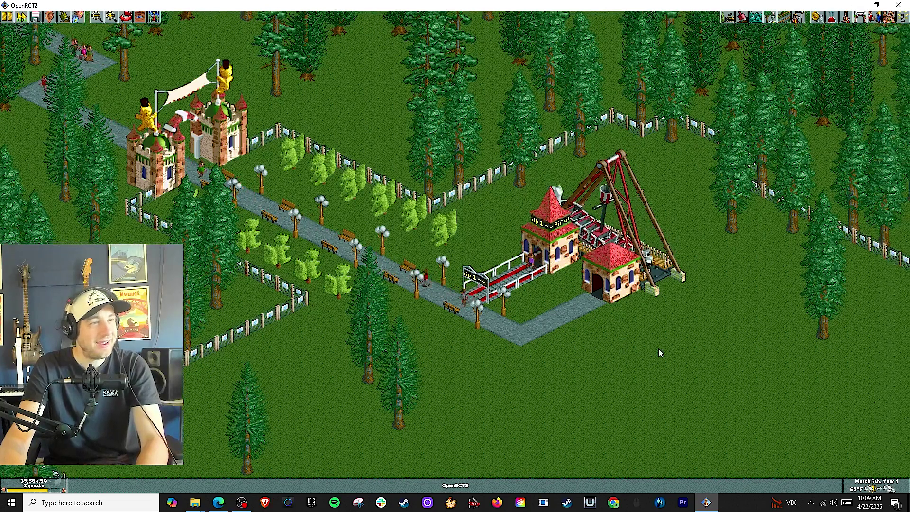
pyautogui.press('Down')
pyautogui.press('Right')
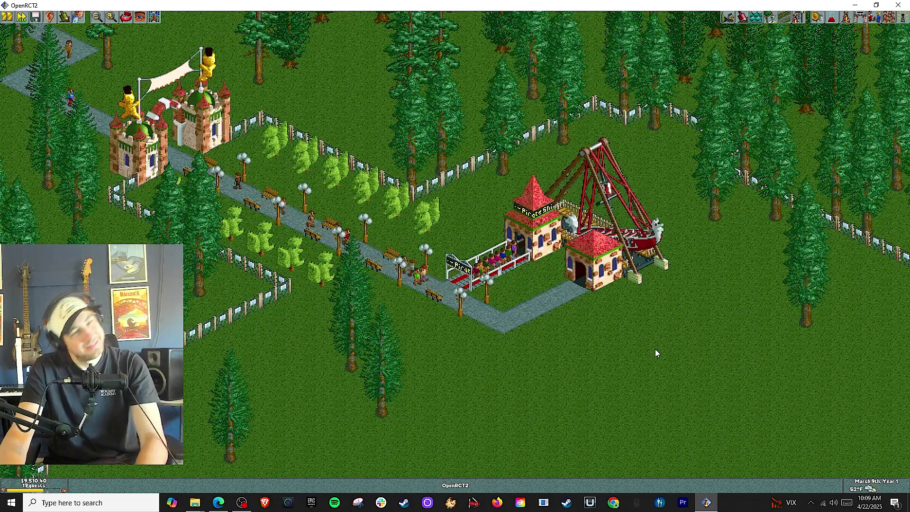
pyautogui.press('Up')
pyautogui.press('Left')
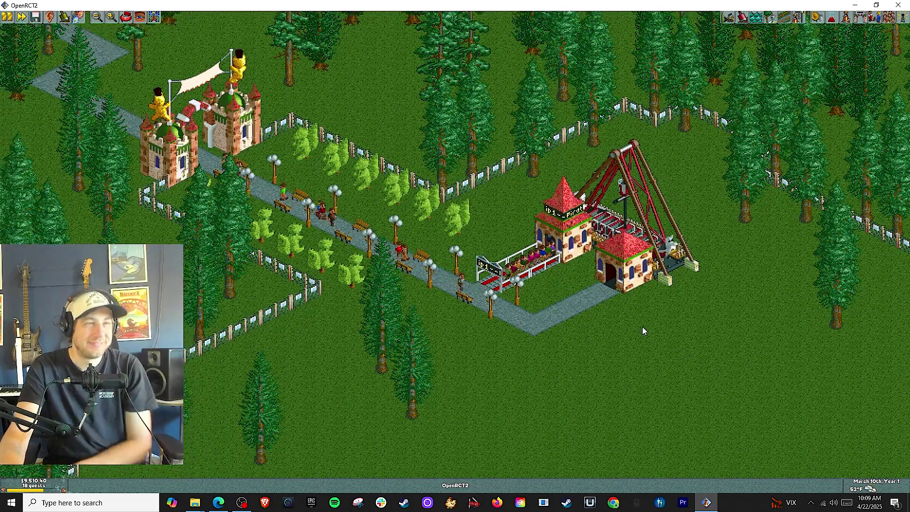
pyautogui.press('Down')
pyautogui.press('Right')
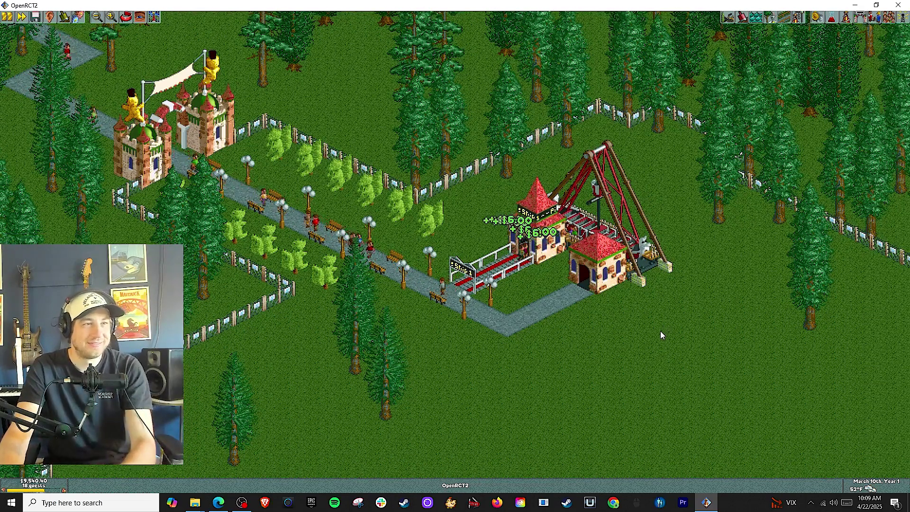
pyautogui.press('Return')
pyautogui.press('Left')
pyautogui.press('Down')
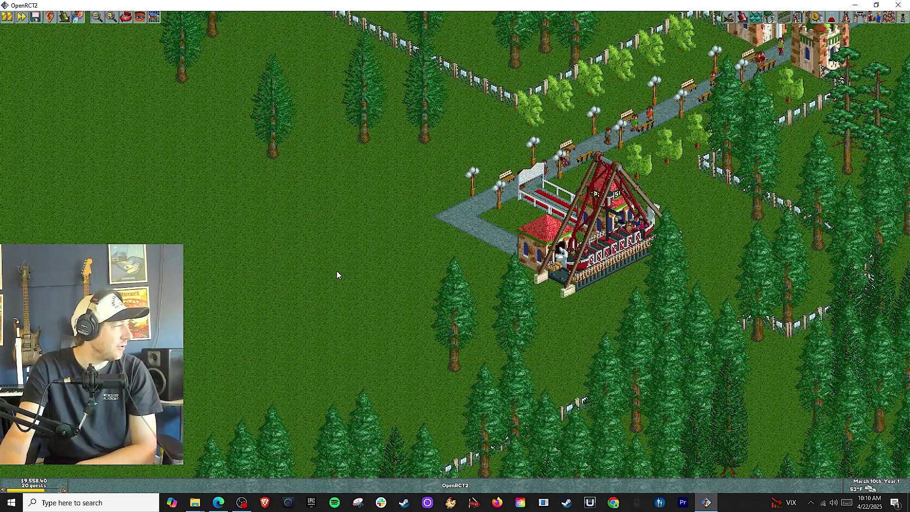
pyautogui.press('Right')
pyautogui.press('Down')
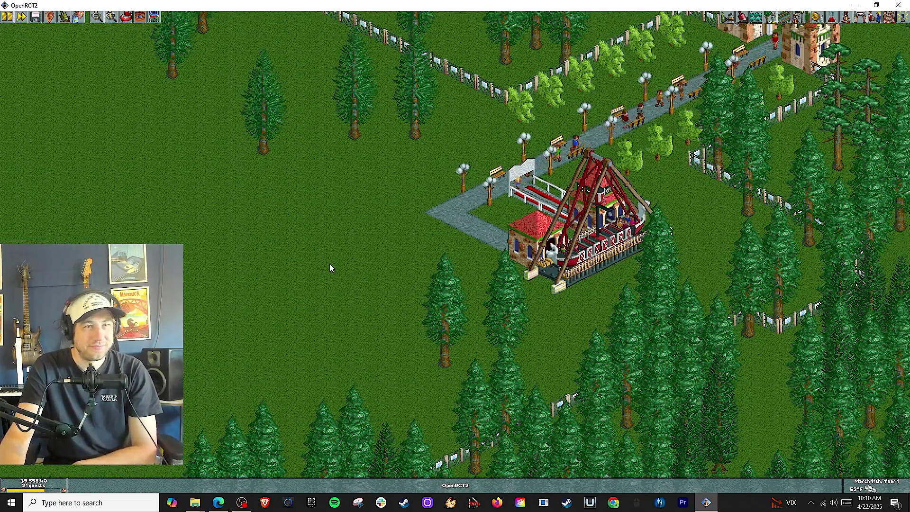
pyautogui.press('Left')
pyautogui.press('Up')
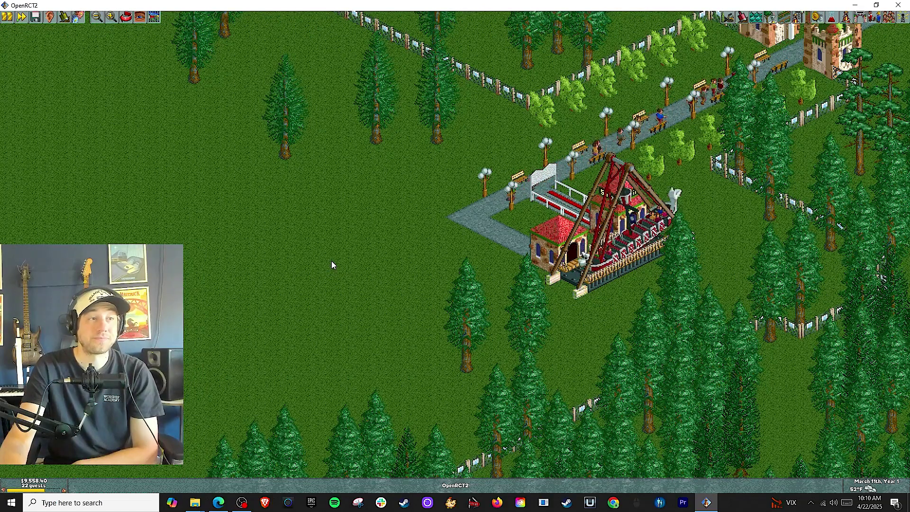